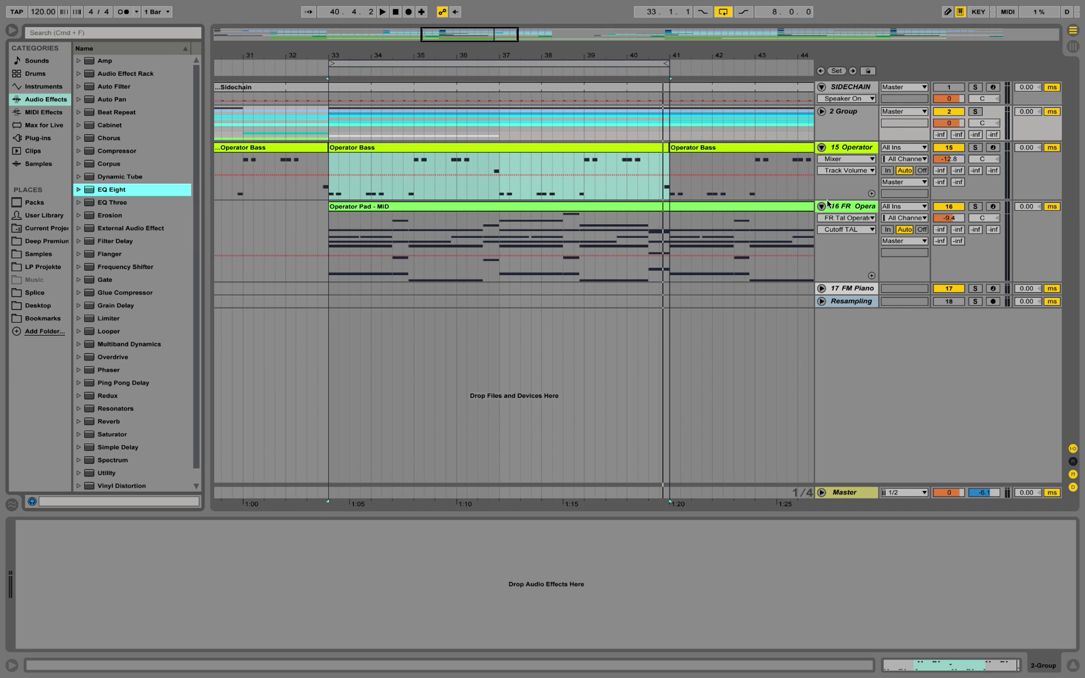
Increase the heights of the 15 Operator and 16 FR Opera tracks
left_click_drag(828, 200, 819, 244)
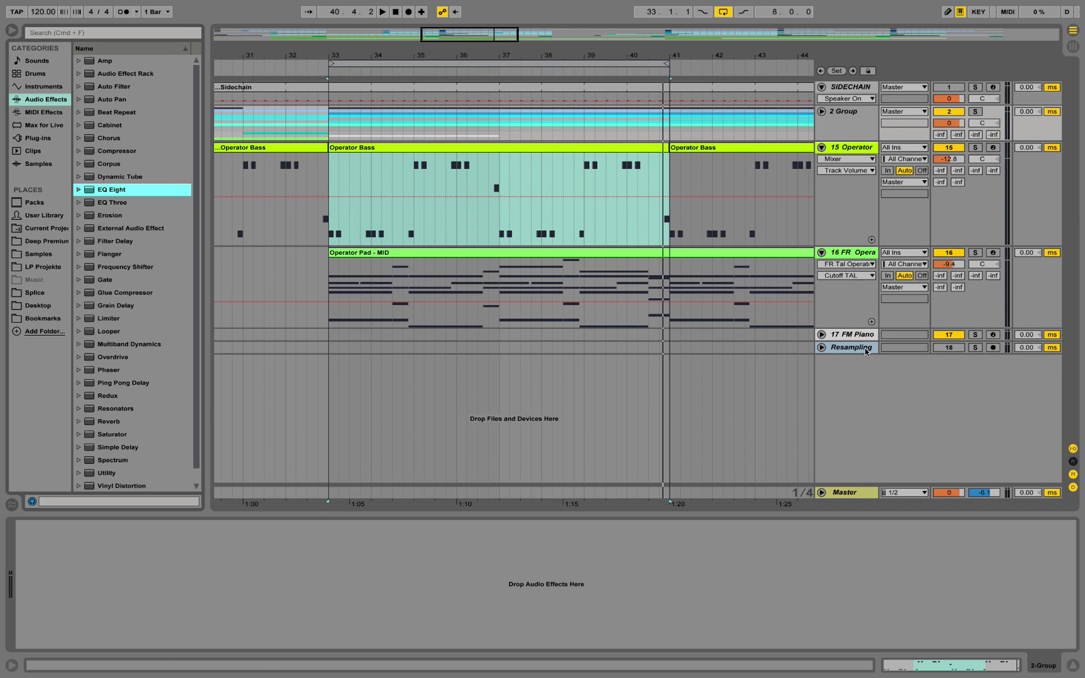
left_click_drag(852, 327, 851, 359)
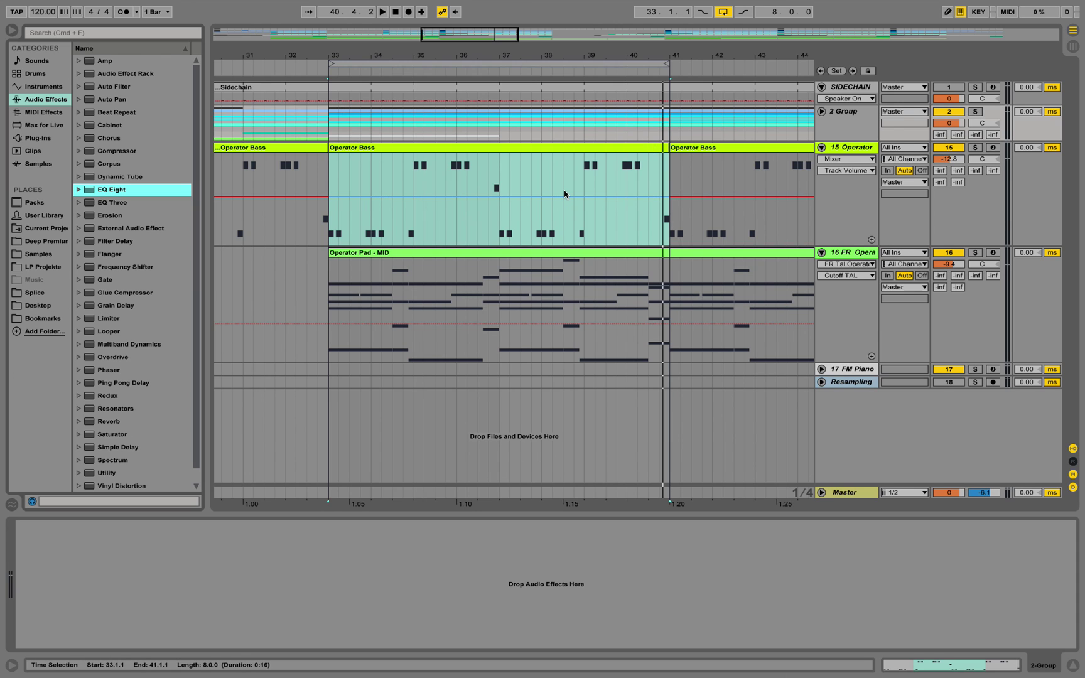
Rename the 2 Group track to 'Drums', then unfold and refold it to check its tracks
right_click(853, 115)
left_click(875, 168)
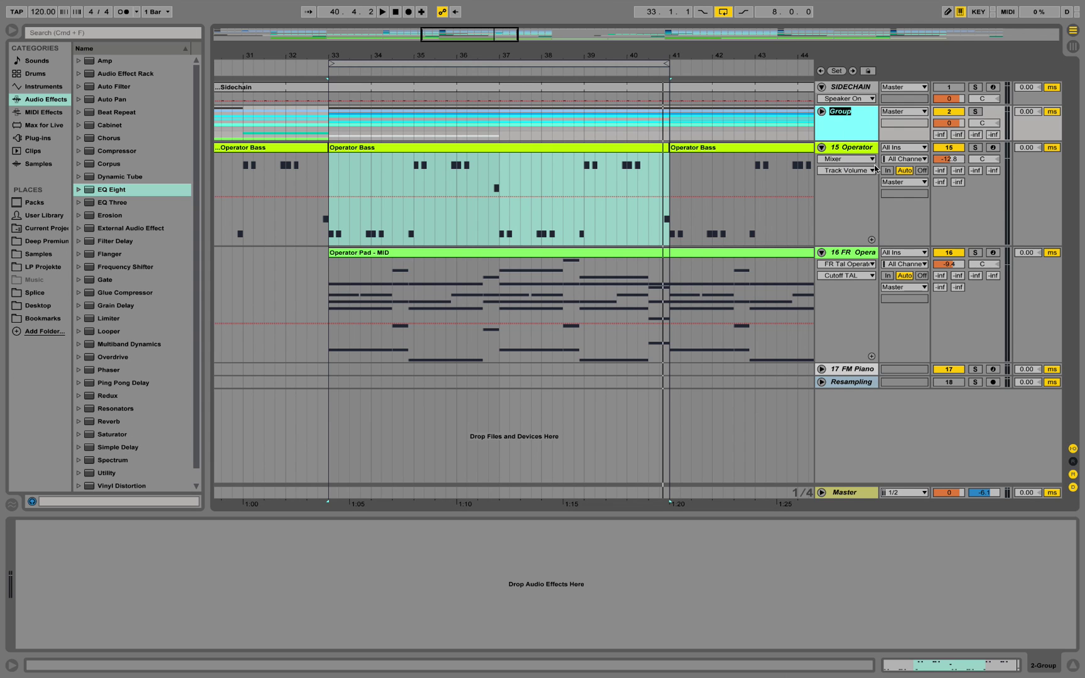
type("Drums")
key("Return")
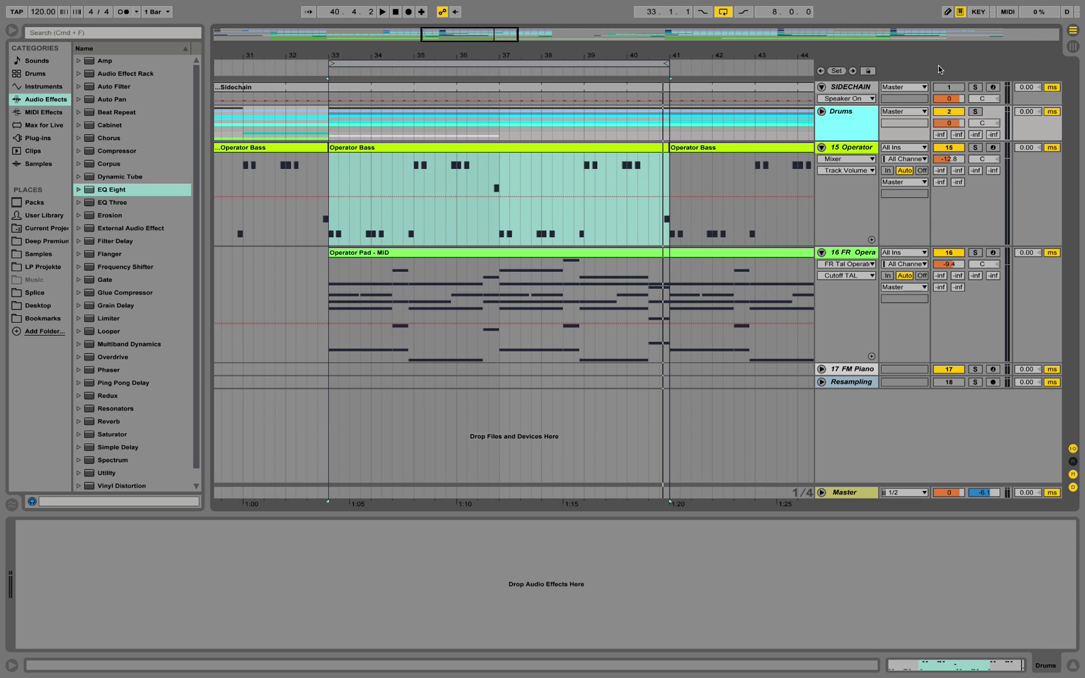
left_click(822, 112)
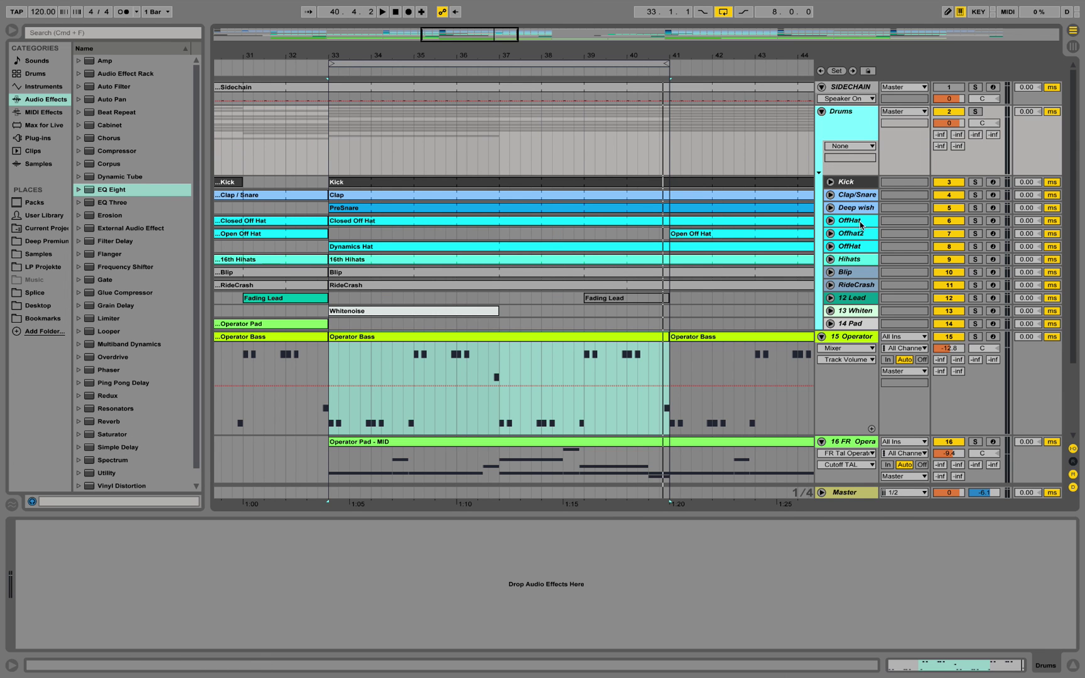
left_click(822, 112)
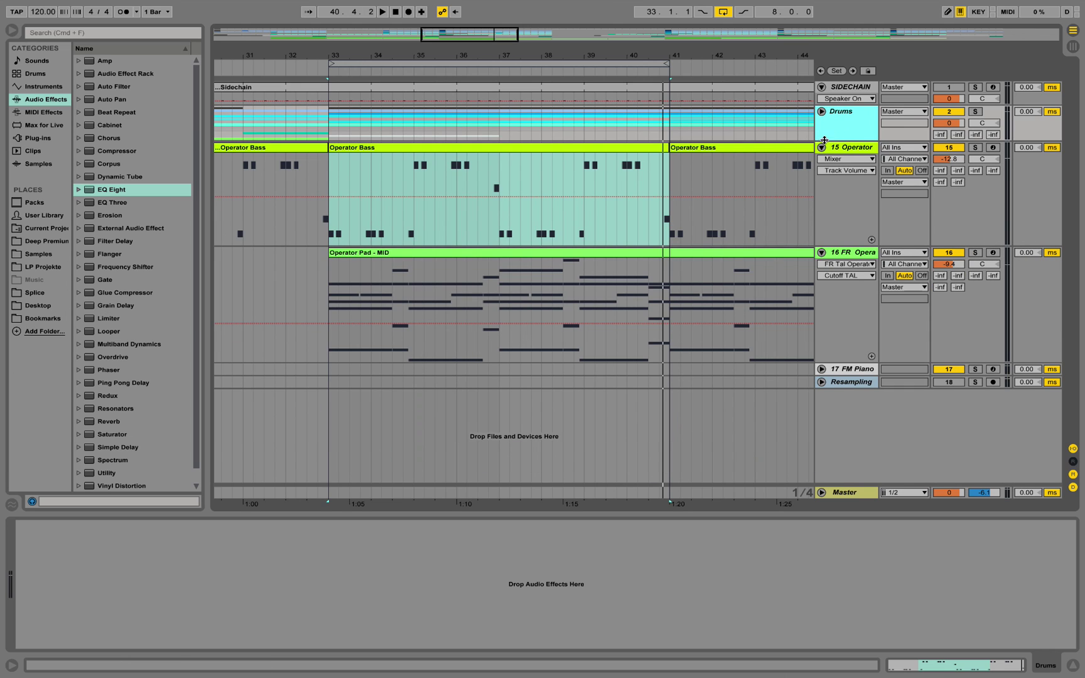
Open the Operator Bass clip's notes and fold the piano roll to F#1, G#1, C2 and D#2
left_click(857, 151)
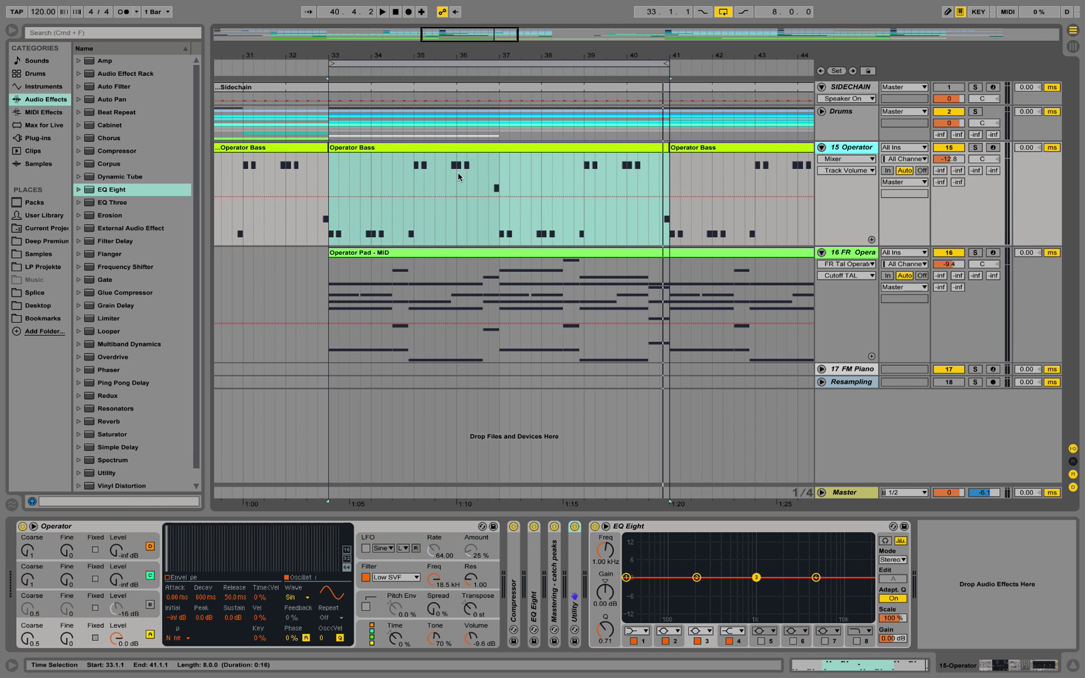
double_click(620, 150)
left_click(415, 452)
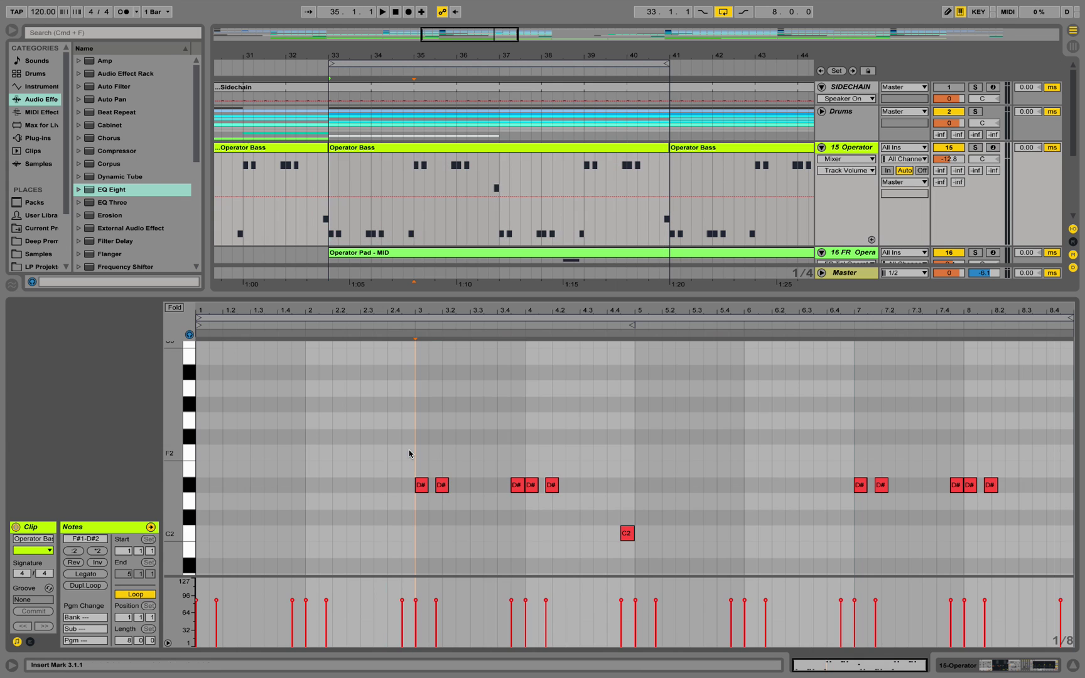
left_click_drag(189, 489, 188, 425)
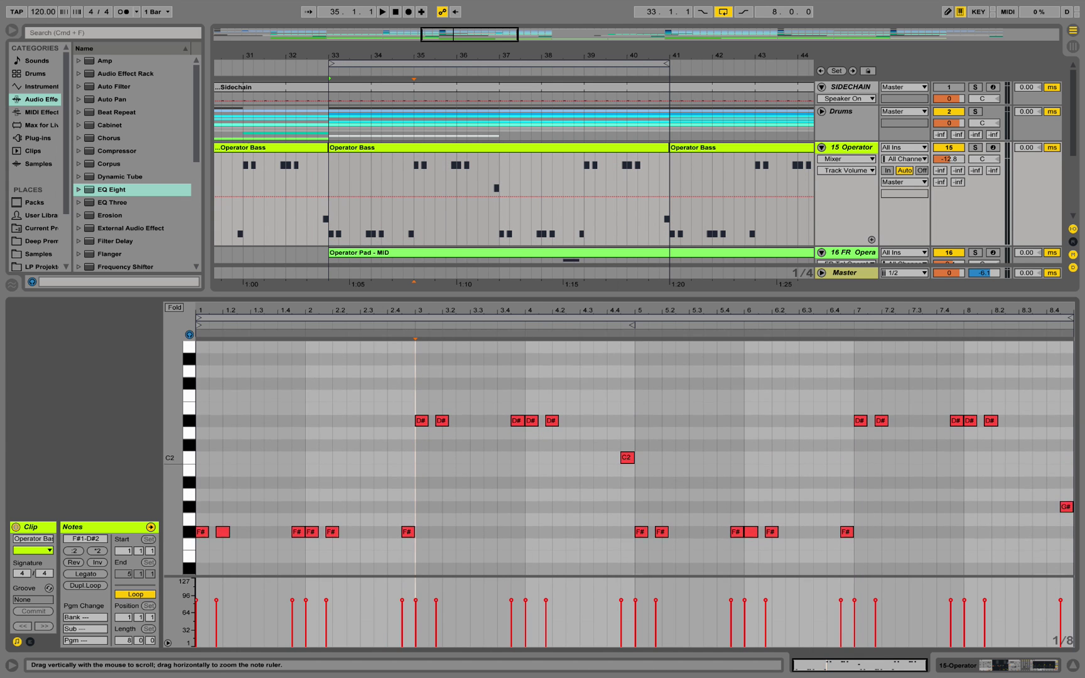
left_click(174, 307)
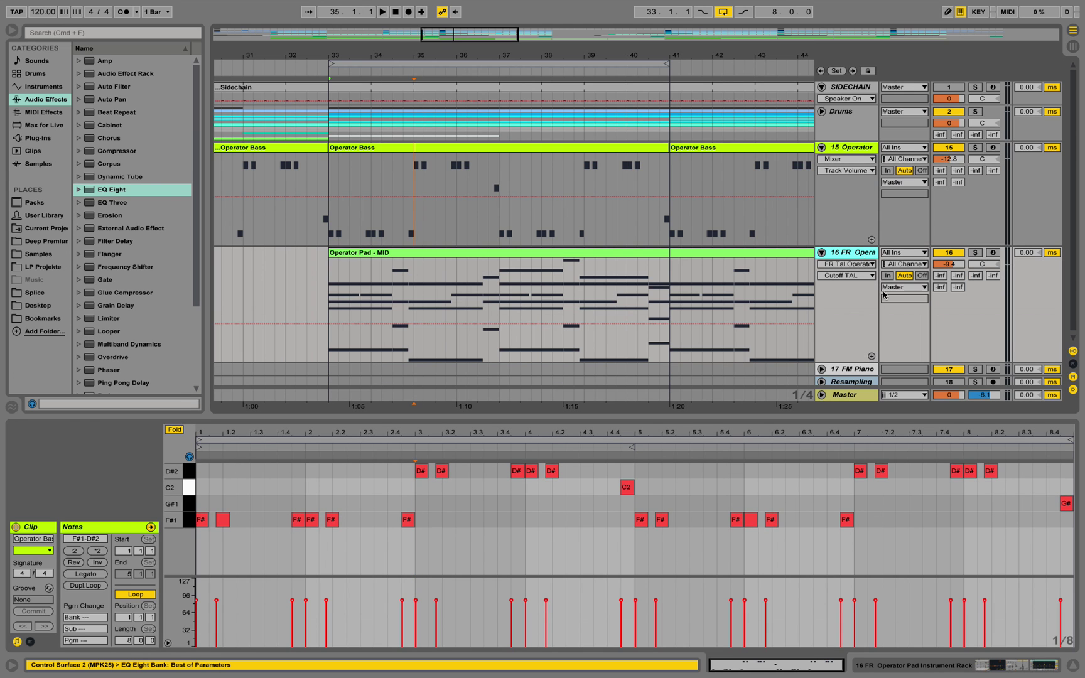
Select track 16's time range up to bar 41 and split the Operator Pad clip there
left_click(1072, 667)
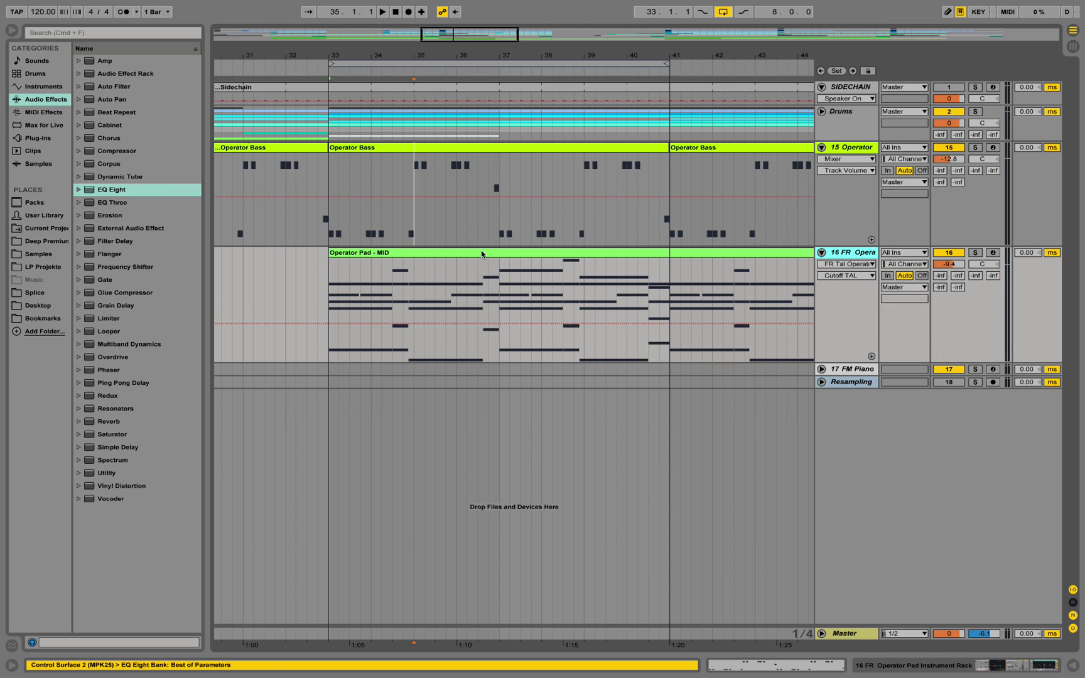
left_click_drag(670, 290, 316, 263)
key("super+e")
key("super+alt+l")
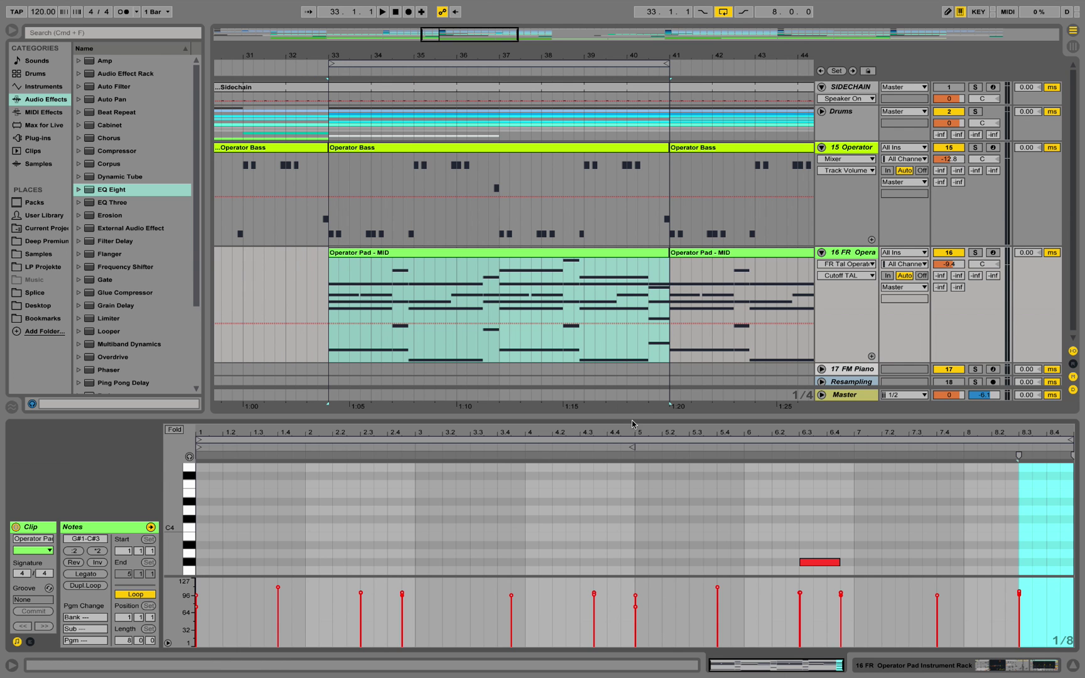
Inspect the split pad clip's notes, then the Operator Bass clip's notes, and close the editor
left_click_drag(627, 415, 619, 266)
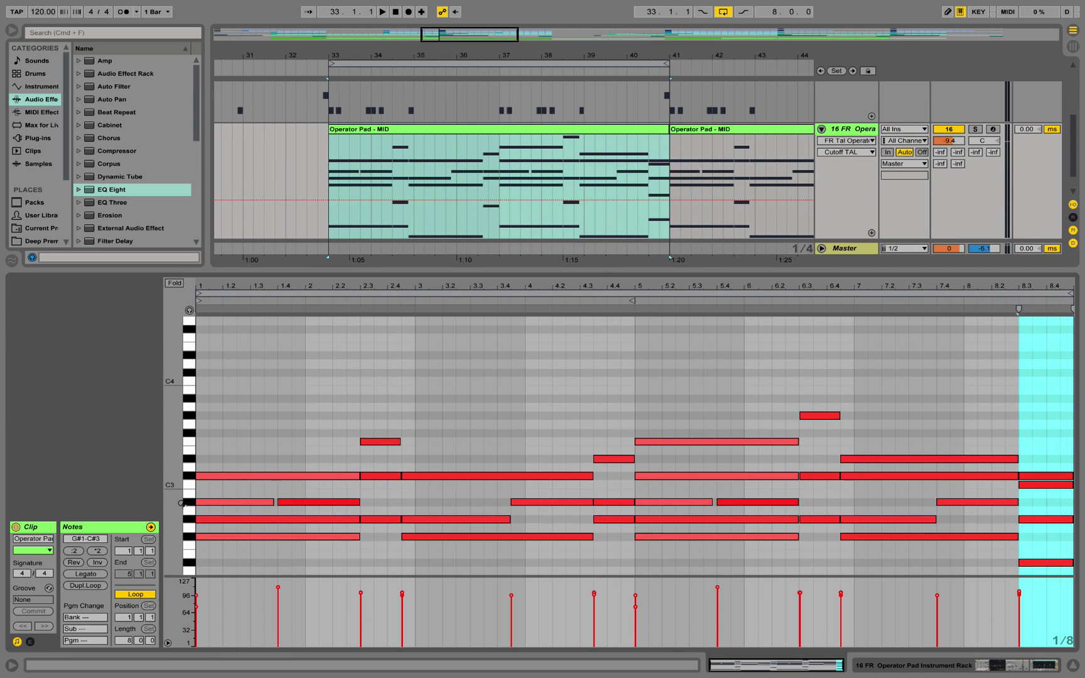
scroll(178, 502, "down", 2)
left_click_drag(188, 502, 185, 451)
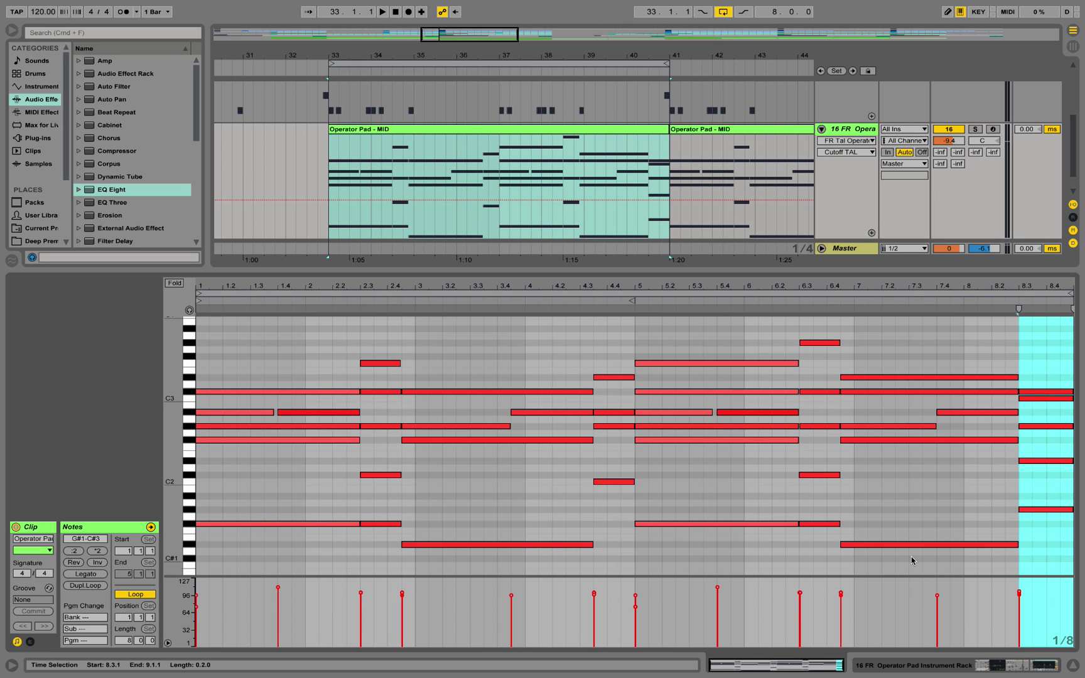
left_click(1072, 666)
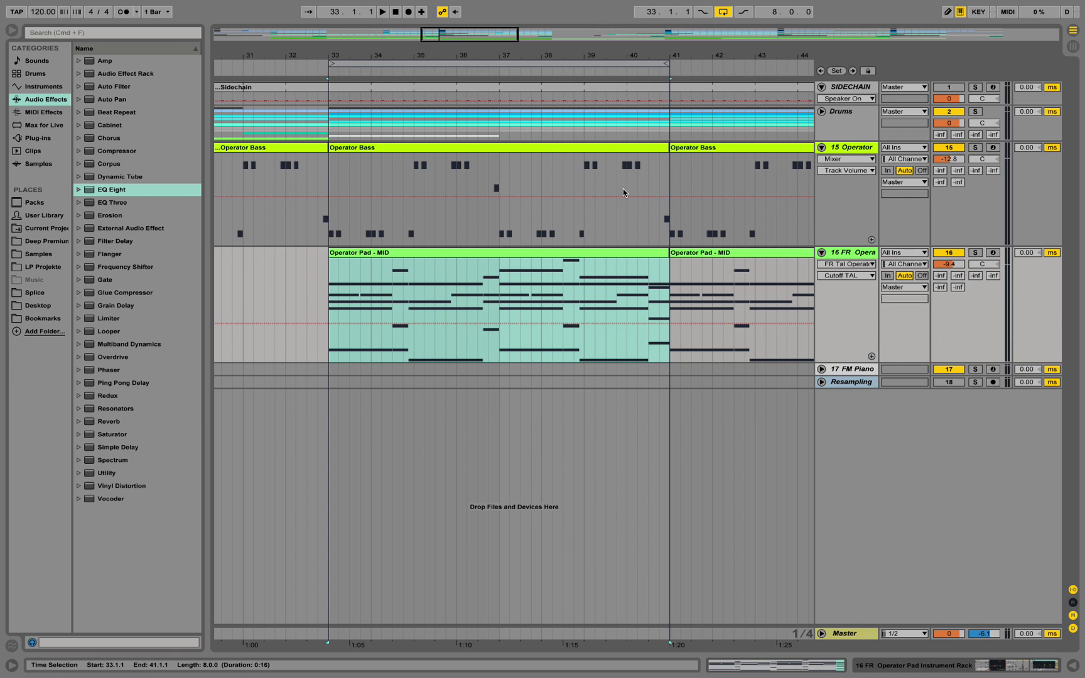
double_click(540, 164)
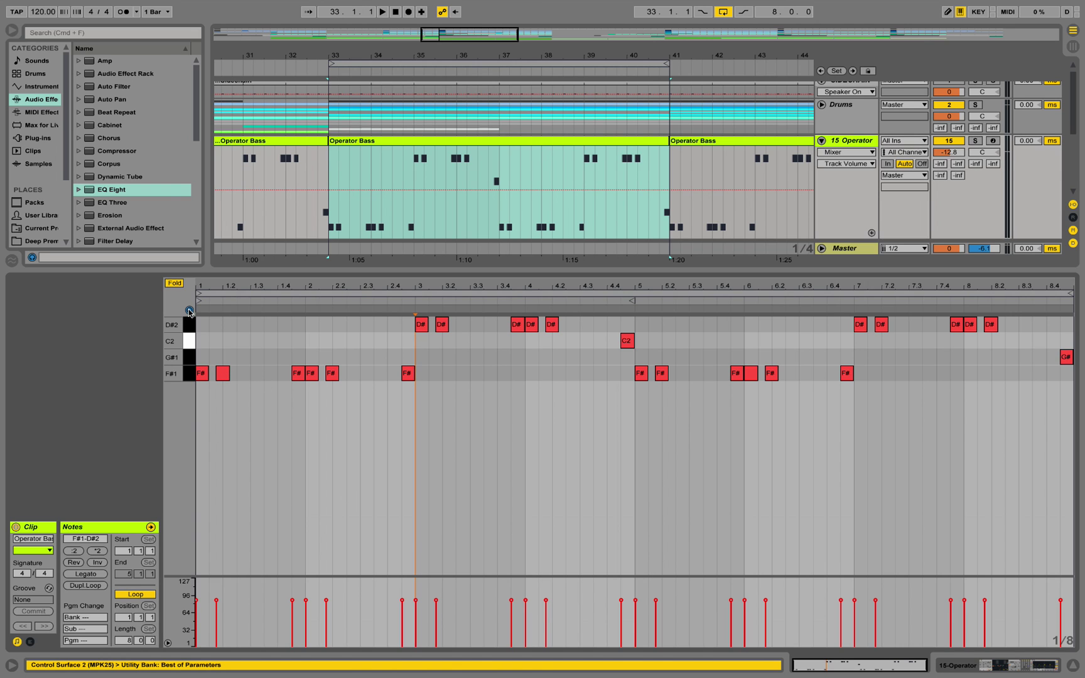
left_click(1072, 667)
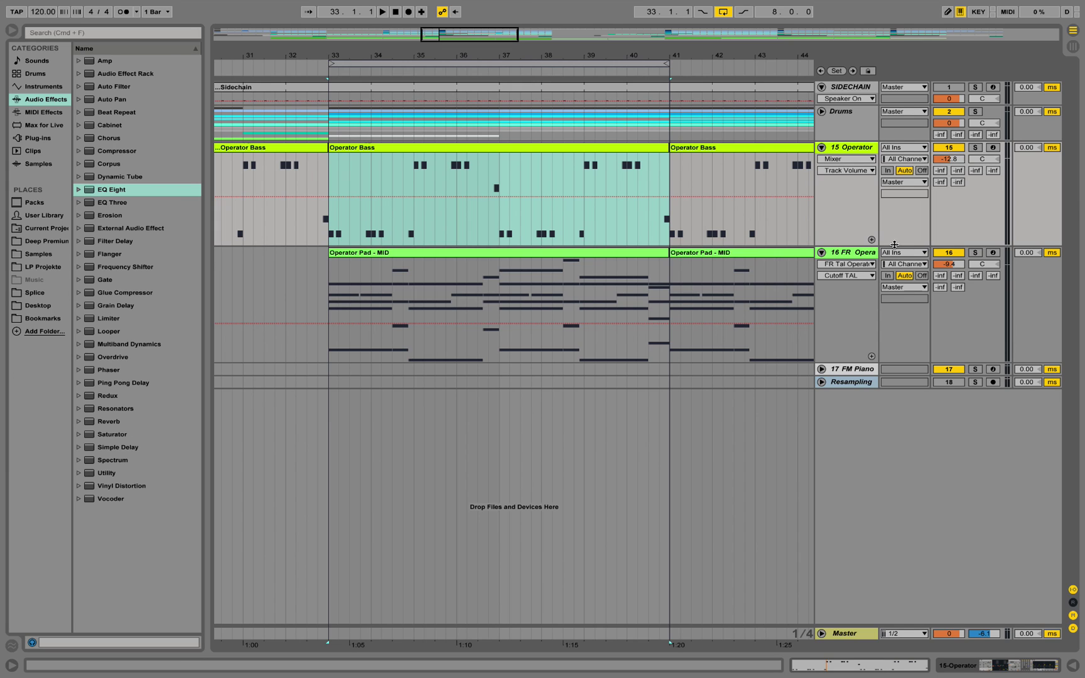
Show the pad track's devices and browse the Instruments, Audio Effects and MIDI Effects lists
double_click(862, 256)
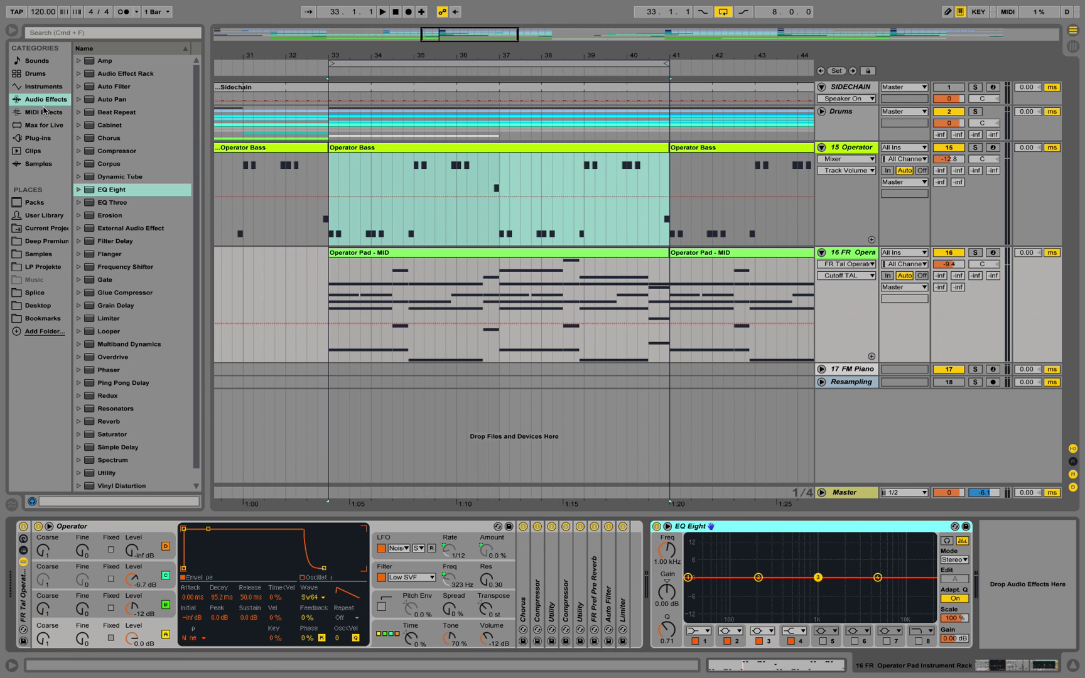
left_click(44, 99)
left_click(41, 87)
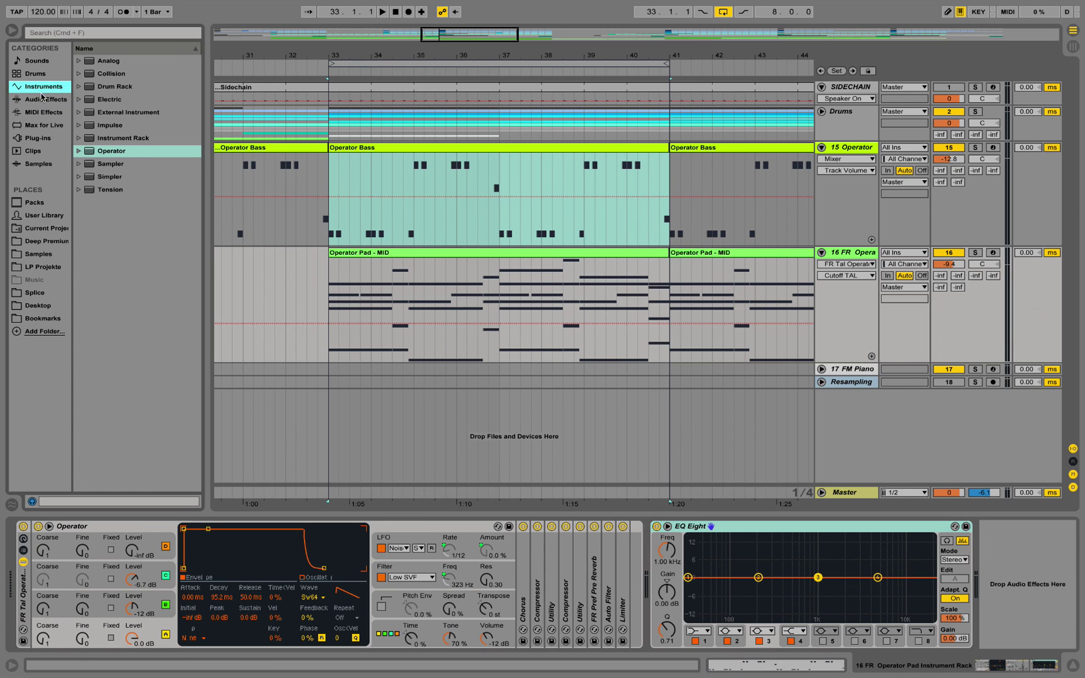
left_click(44, 99)
left_click(45, 112)
left_click(46, 100)
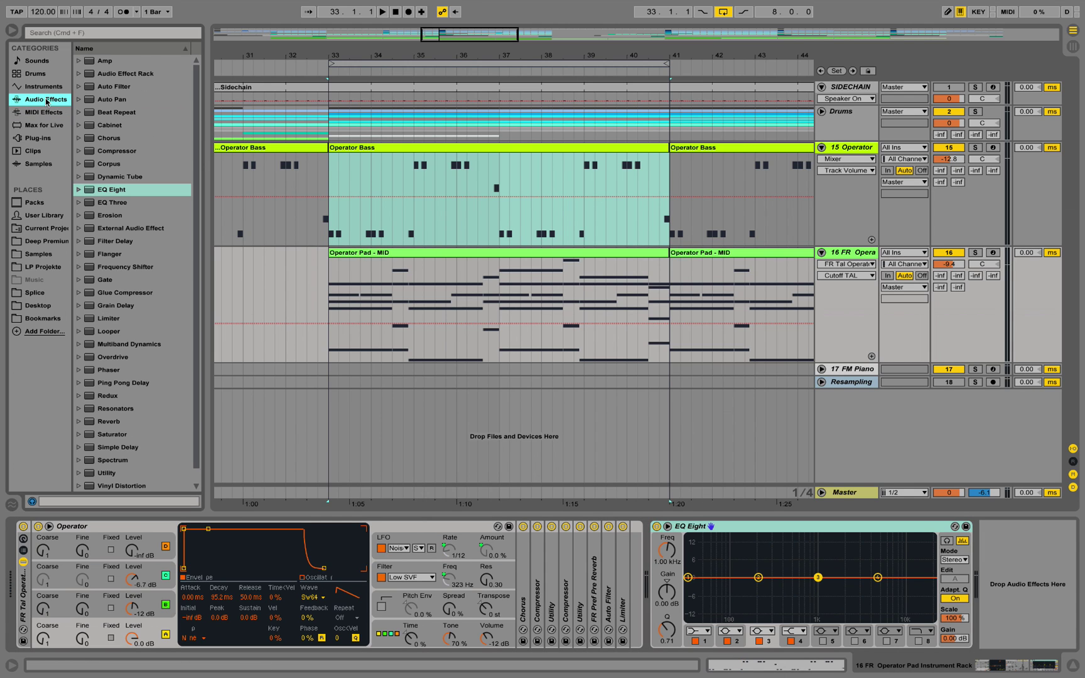
Load the default EQ Eight preset onto the pad's EQ Eight and solo the pad track
left_click(115, 195)
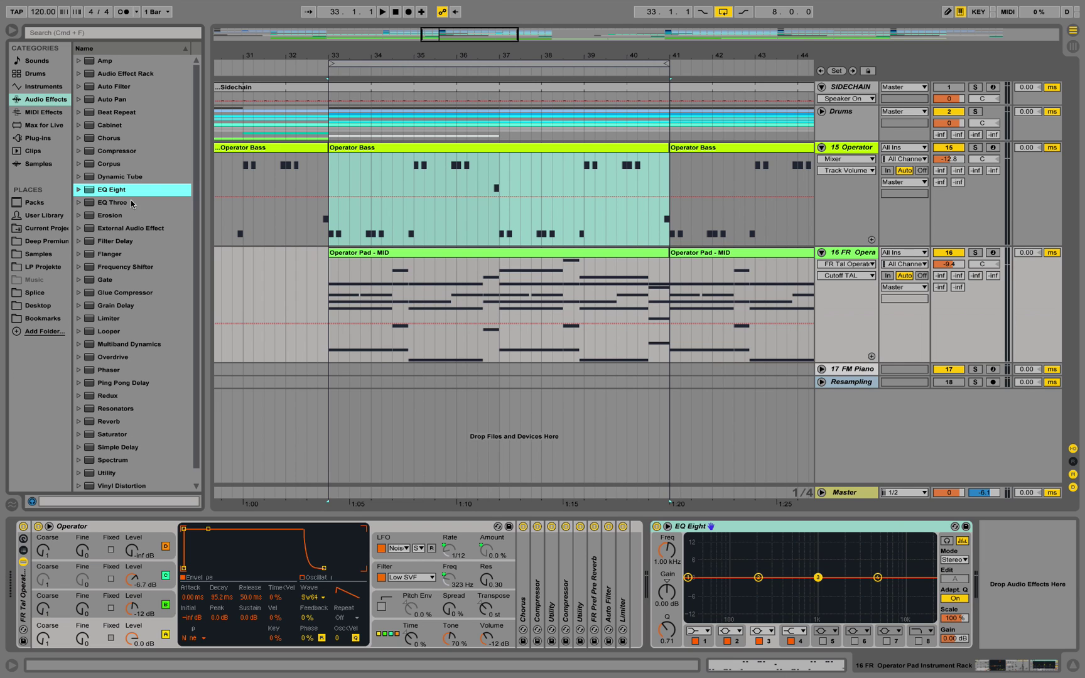
left_click_drag(198, 235, 857, 554)
left_click(973, 253)
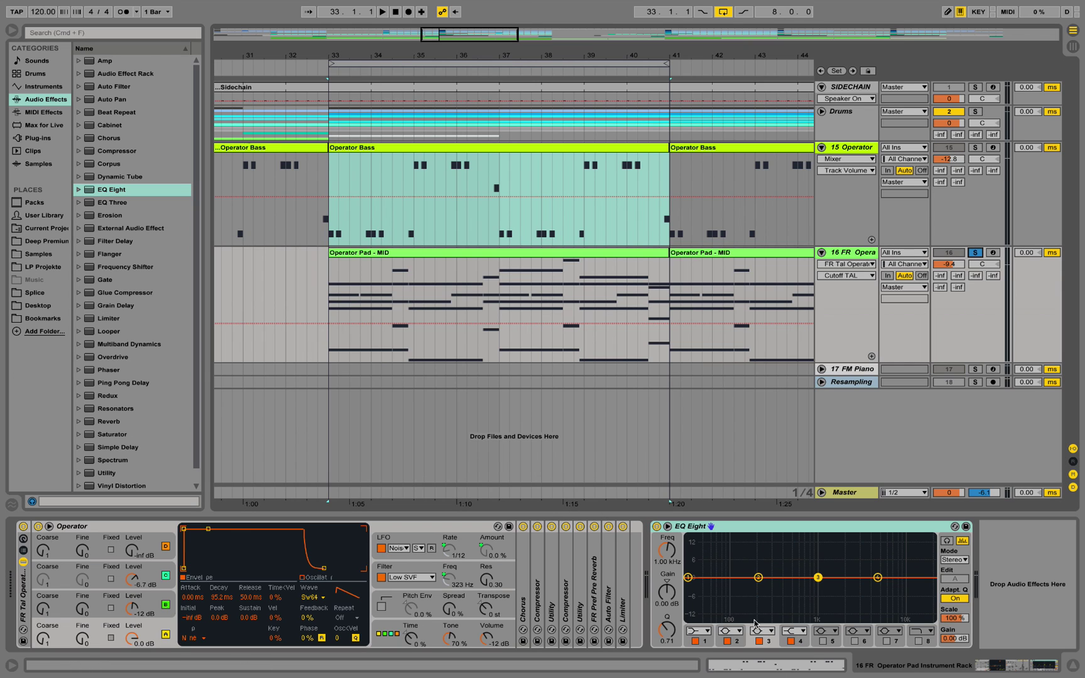
left_click(668, 528)
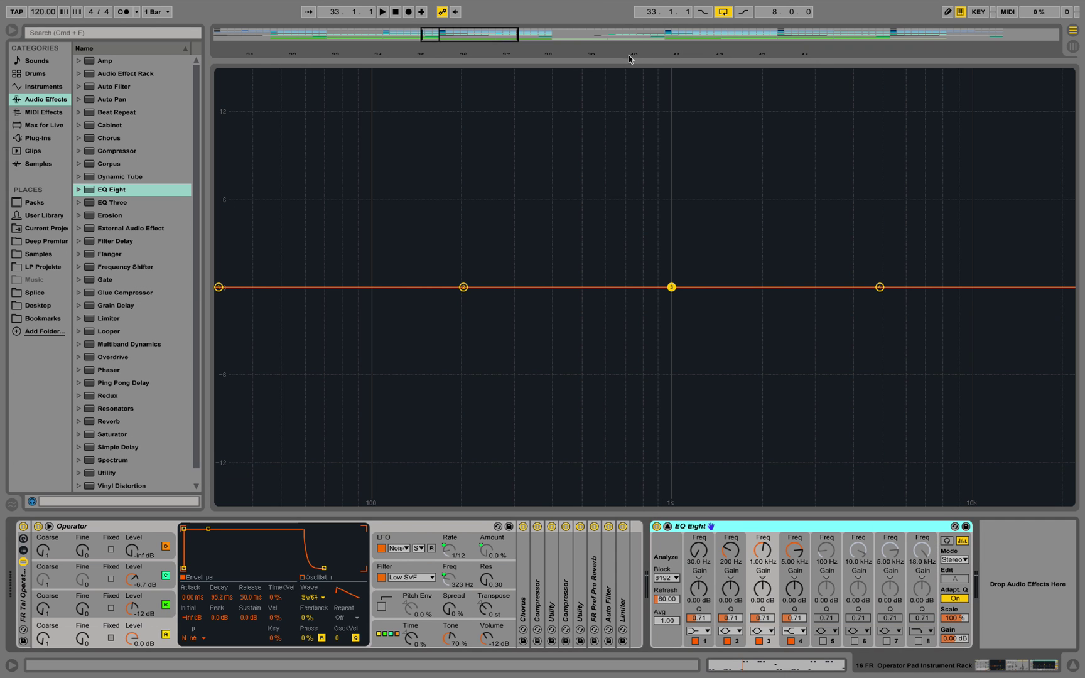
left_click_drag(626, 60, 622, 374)
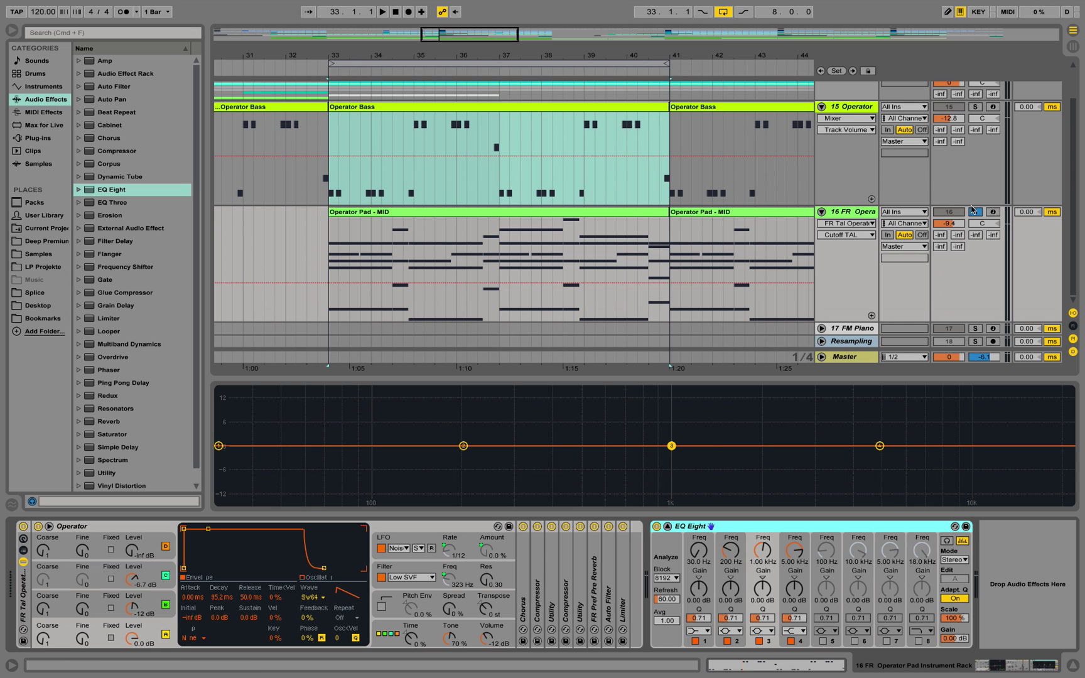
left_click(972, 211)
key("space")
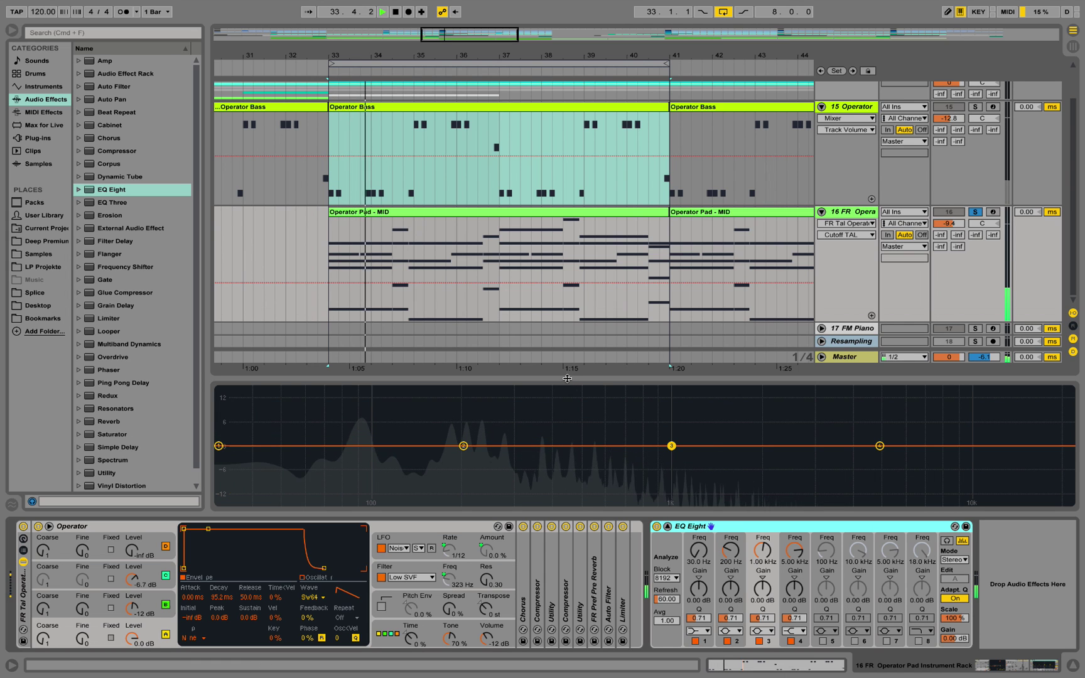
left_click_drag(567, 379, 580, 313)
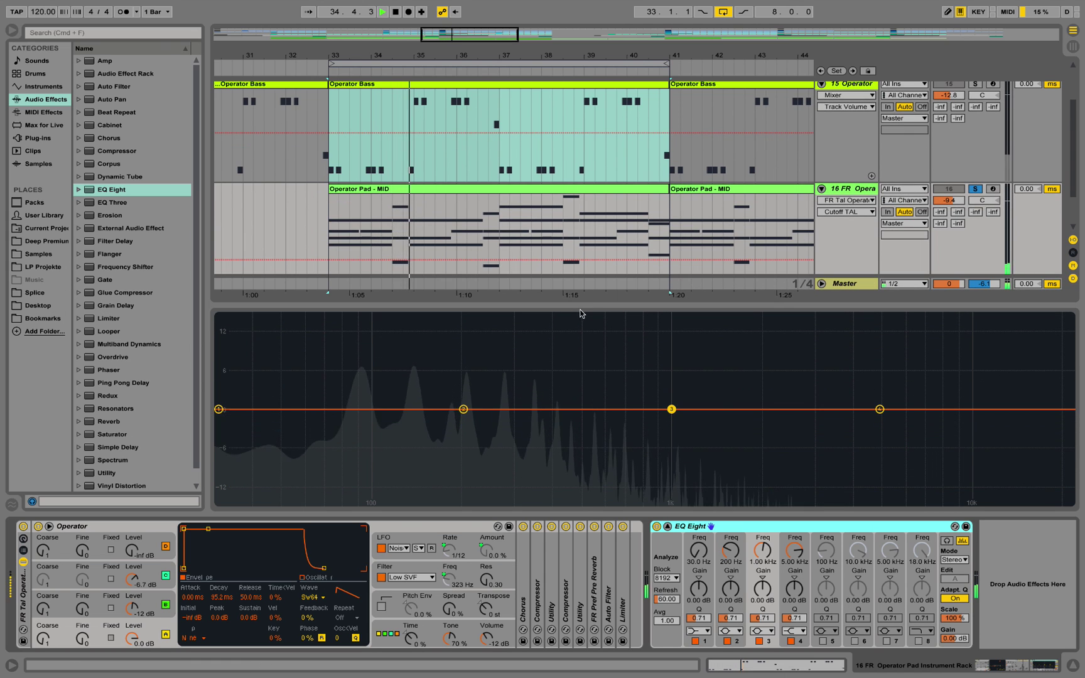
scroll(1061, 186, "down", 3)
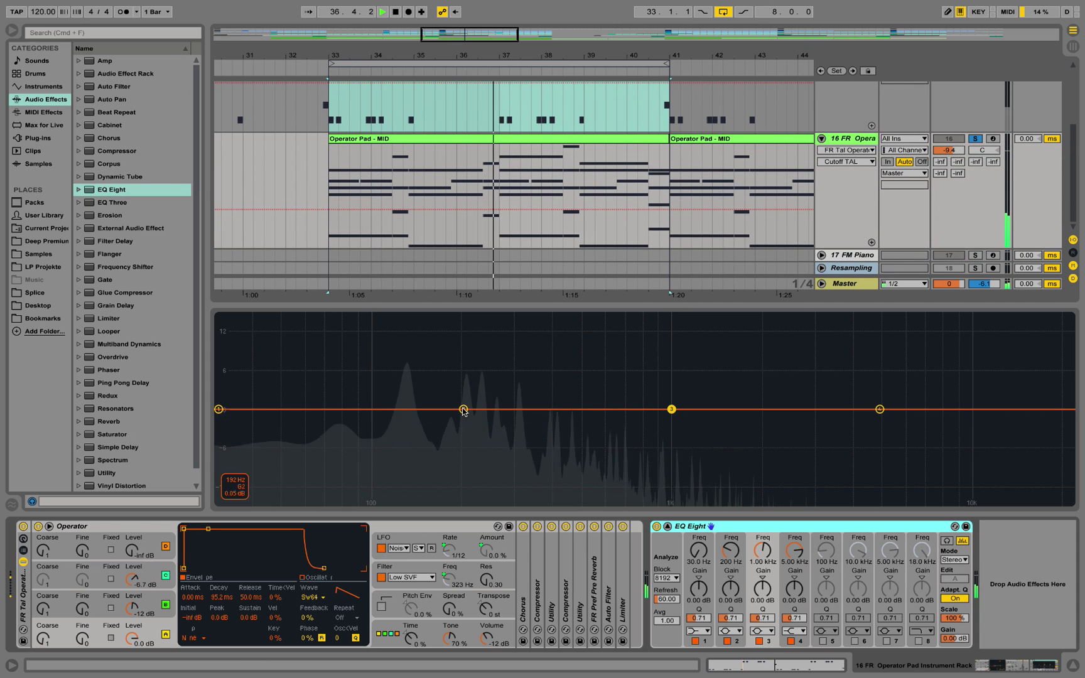
key("space")
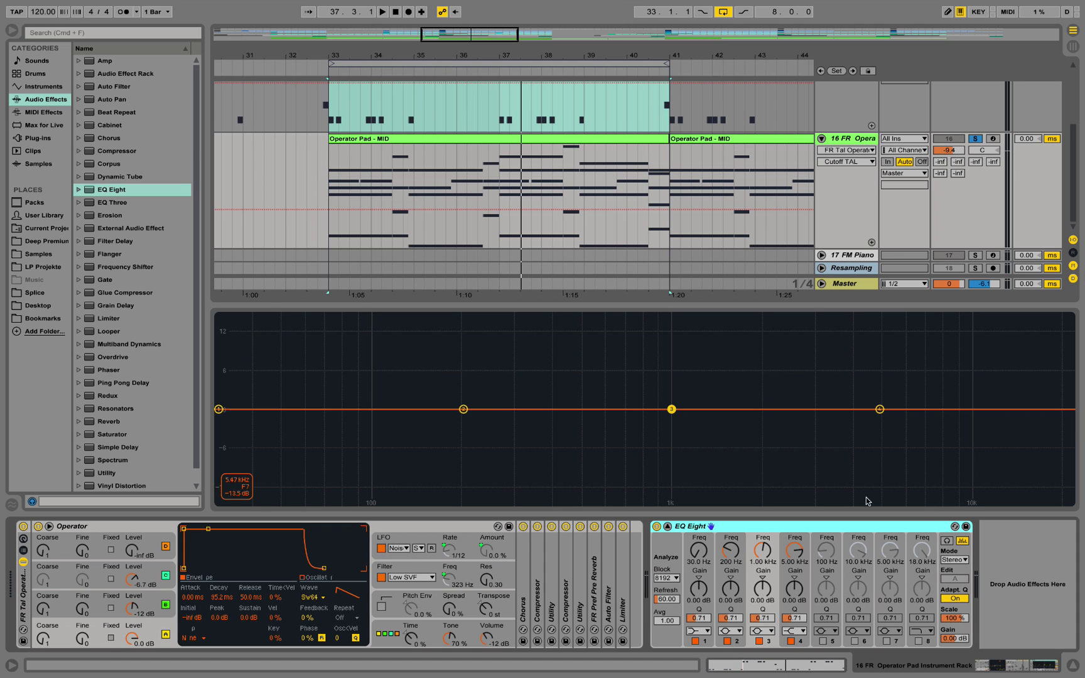
key("space")
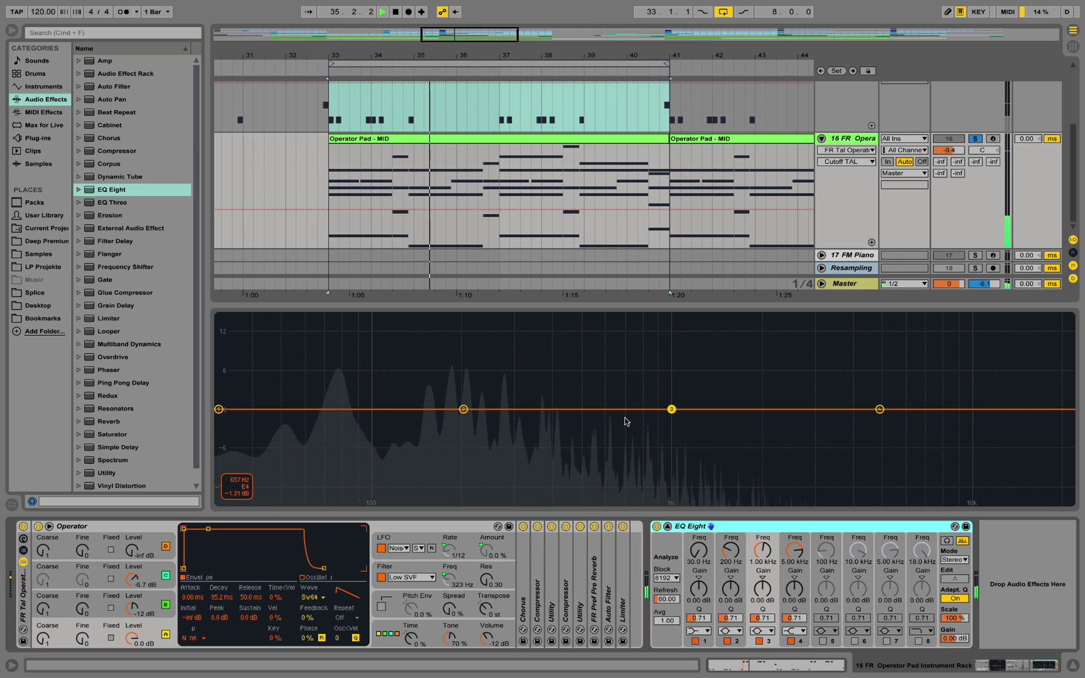
key("space")
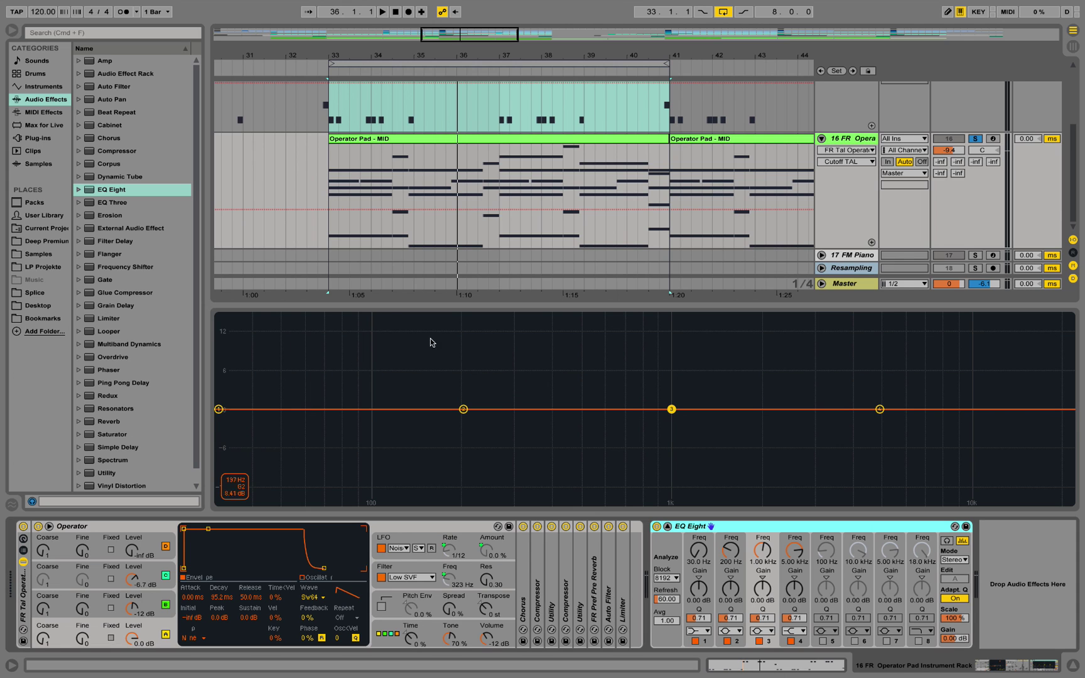
scroll(758, 157, "up", 3)
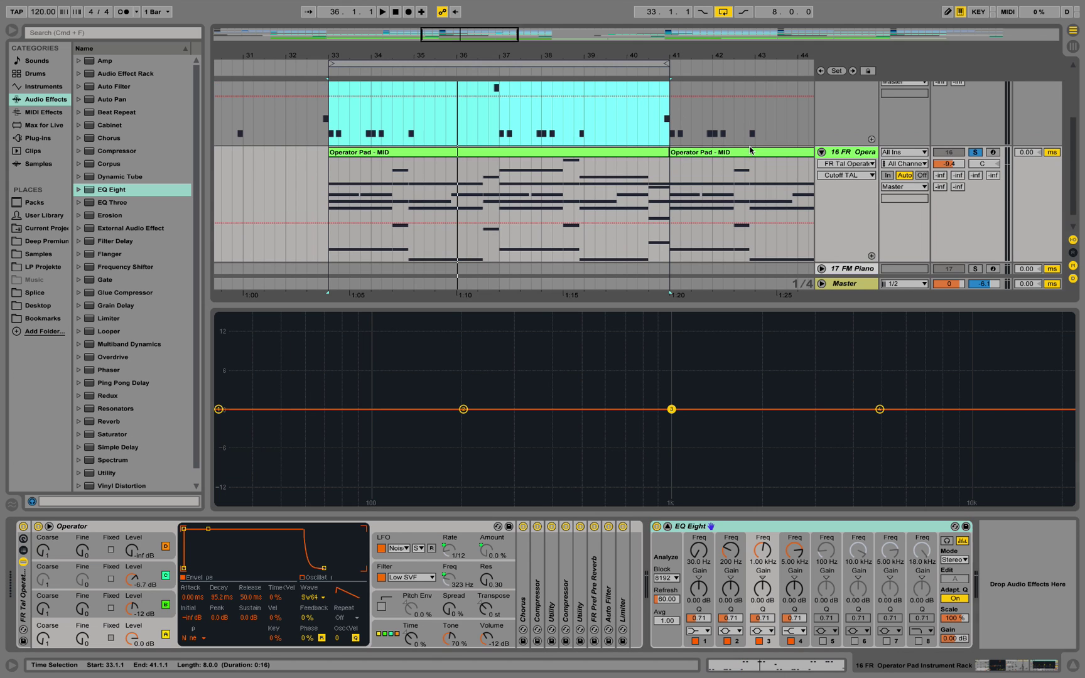
scroll(758, 158, "up", 1)
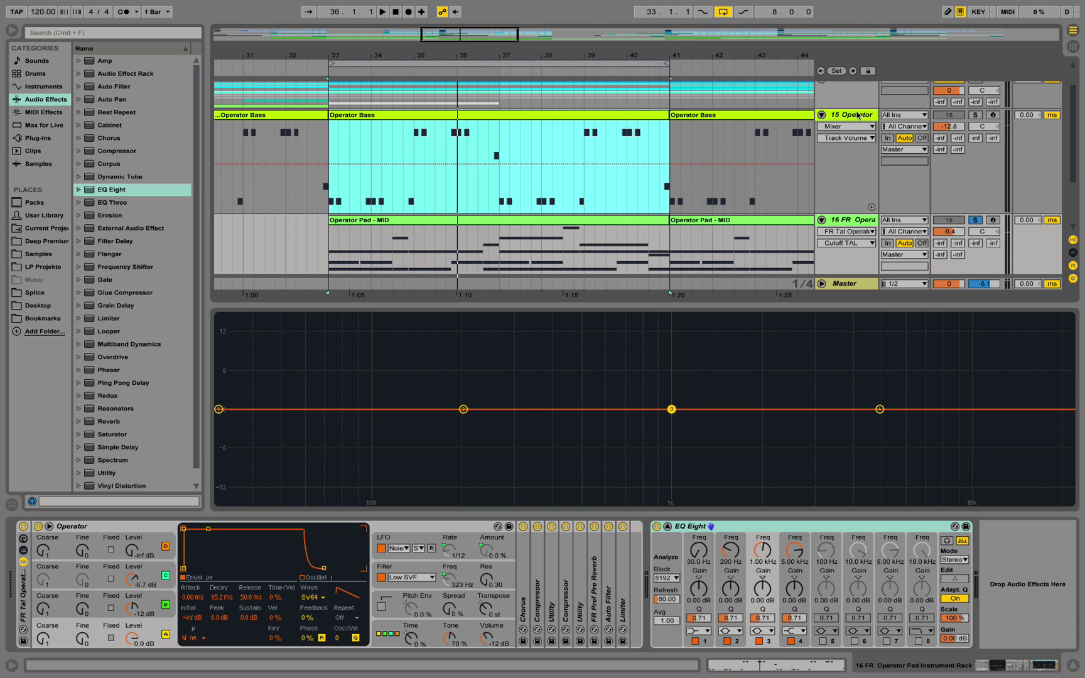
Play the soloed Operator bass track with its EQ Eight display expanded, then select the 16 FR Opera pad track
left_click(858, 115)
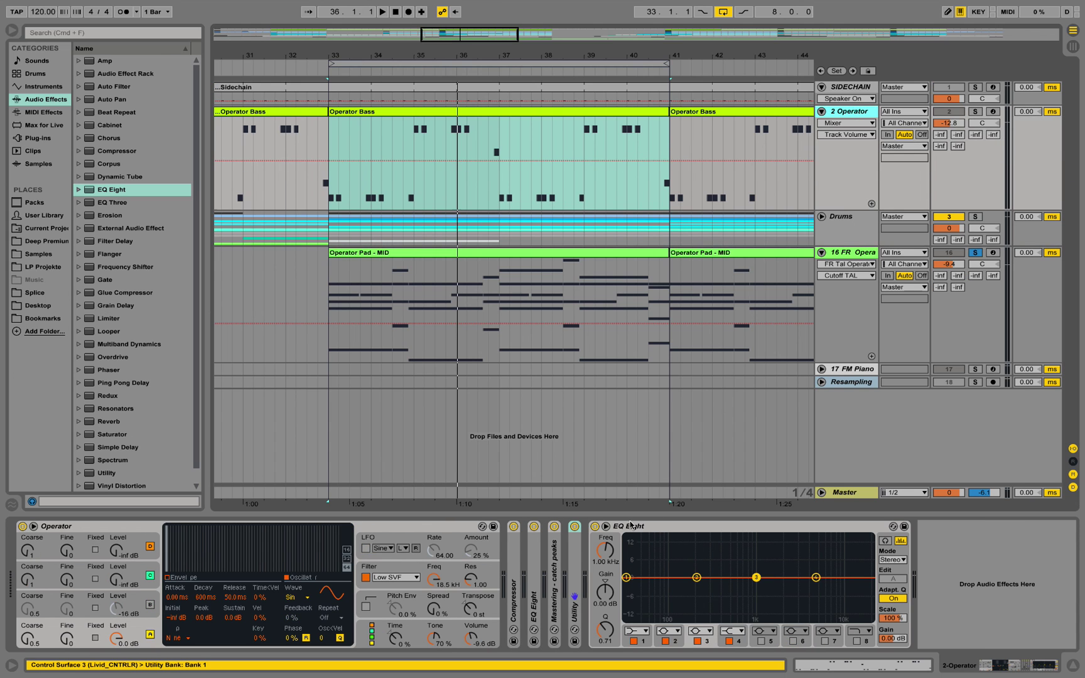
left_click(607, 527)
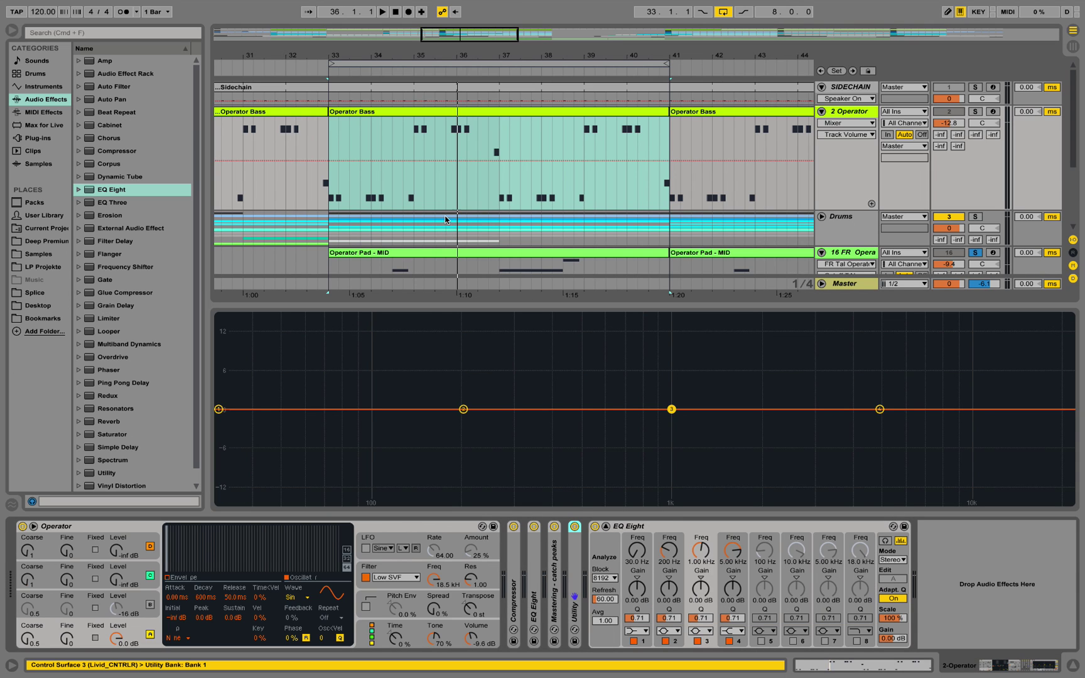
key("space")
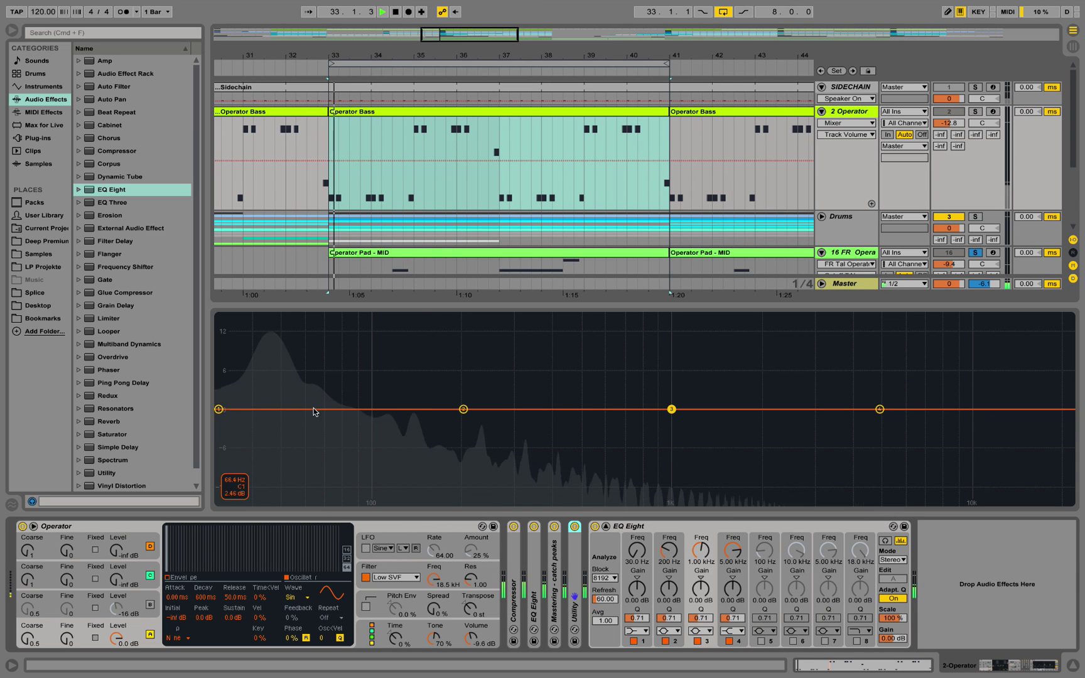
left_click(974, 111)
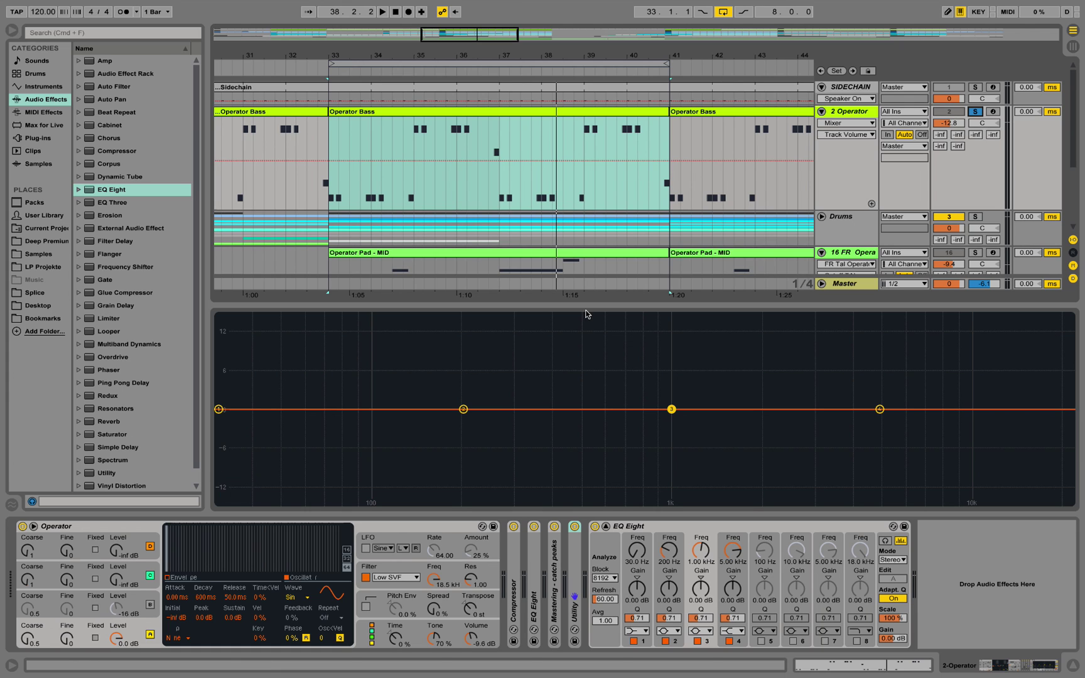
left_click(860, 252)
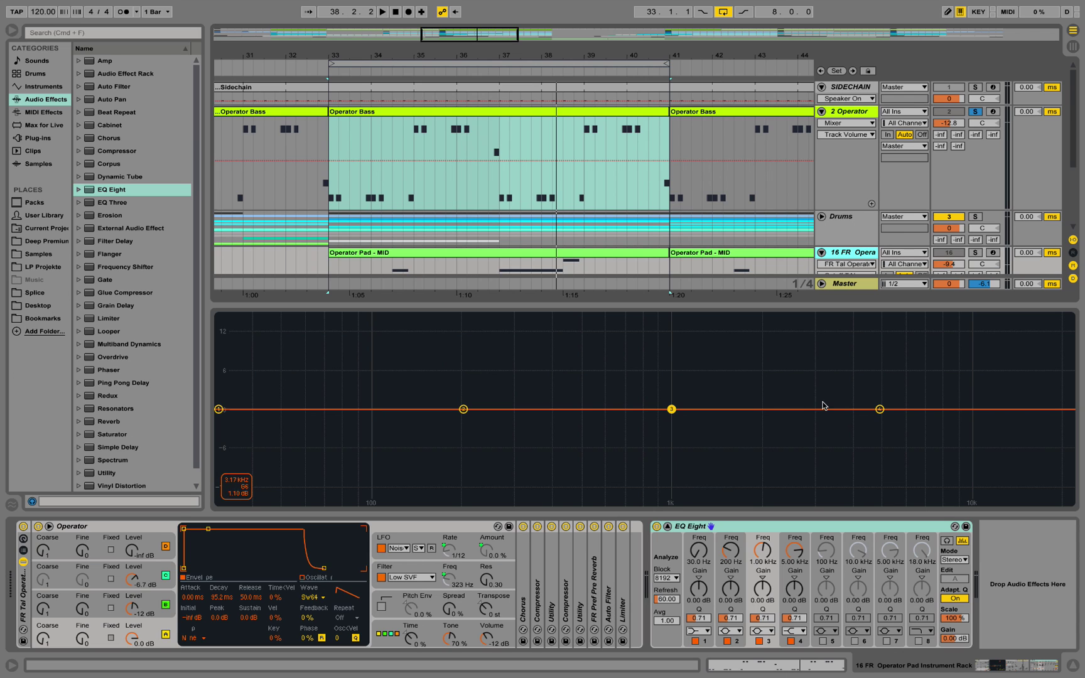
Solo and play the 16 FR Opera pad track, collapsing the large EQ display
scroll(935, 199, "down", 2)
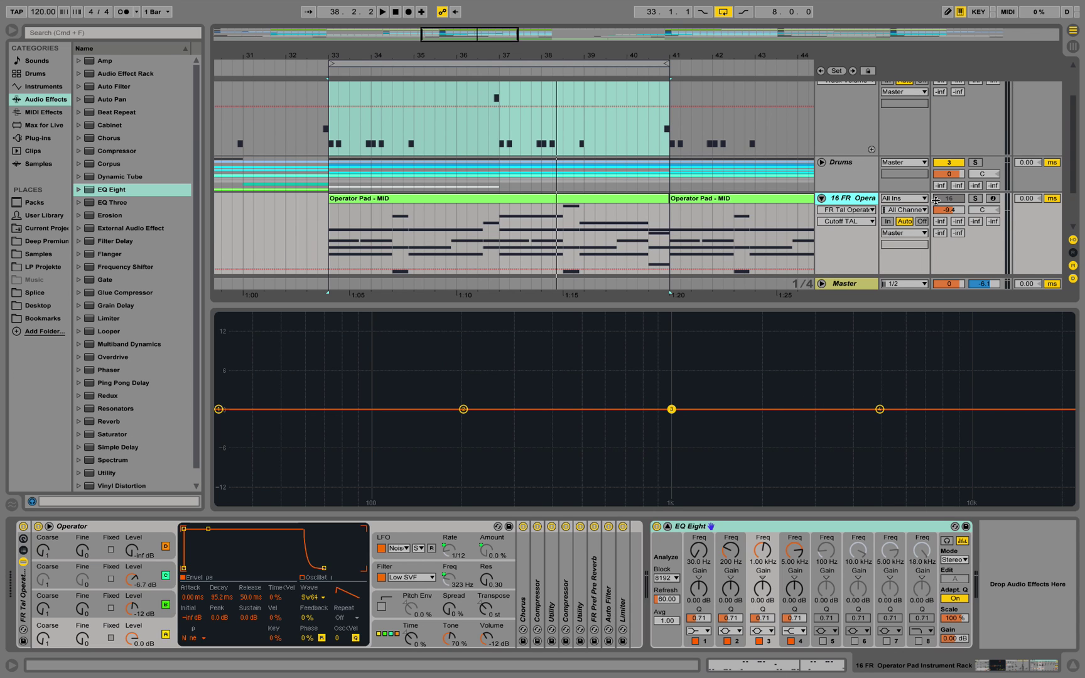
left_click(976, 199)
key("space")
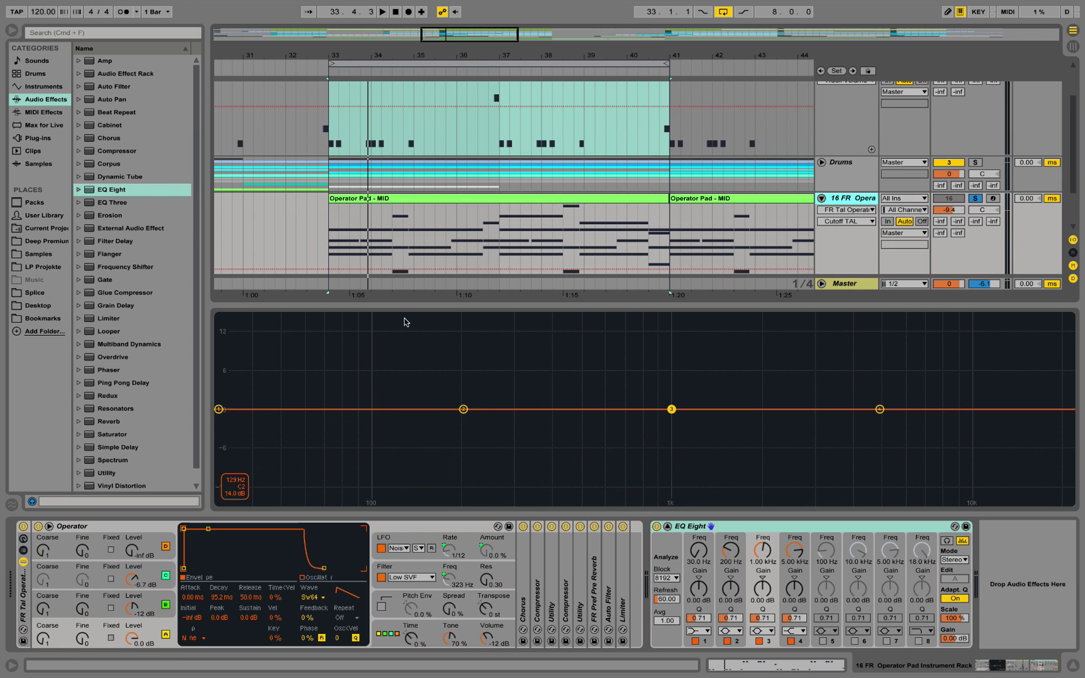
left_click(668, 527)
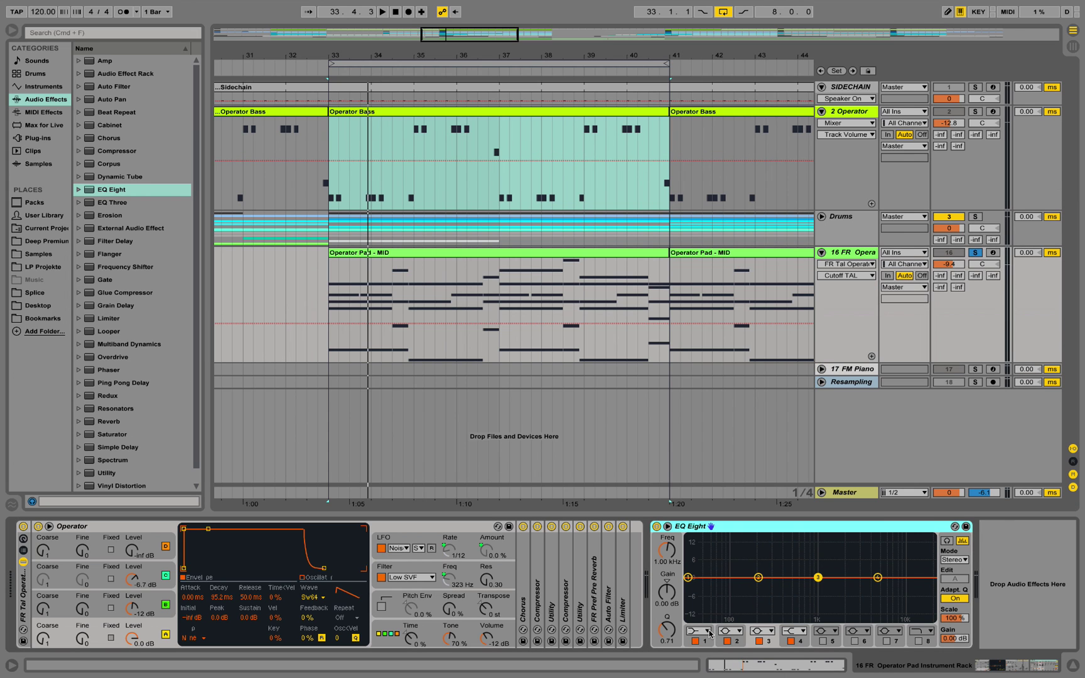
Make band 1 a 48 dB low cut and sweep its cutoff during playback, ending around 116 Hz
left_click(708, 631)
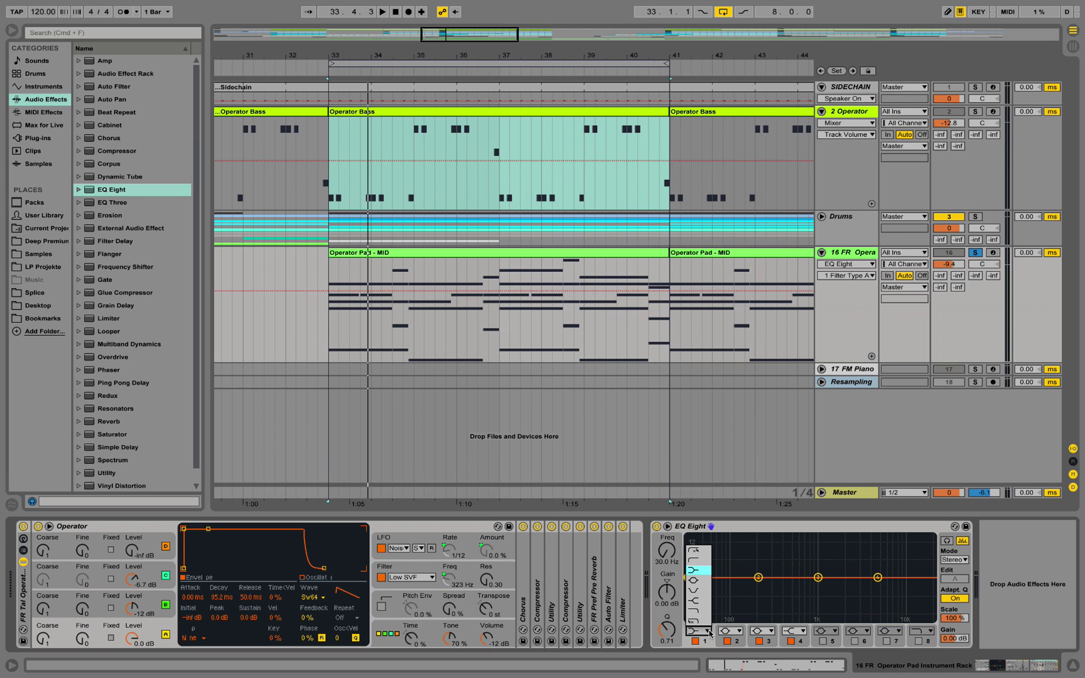
left_click(705, 551)
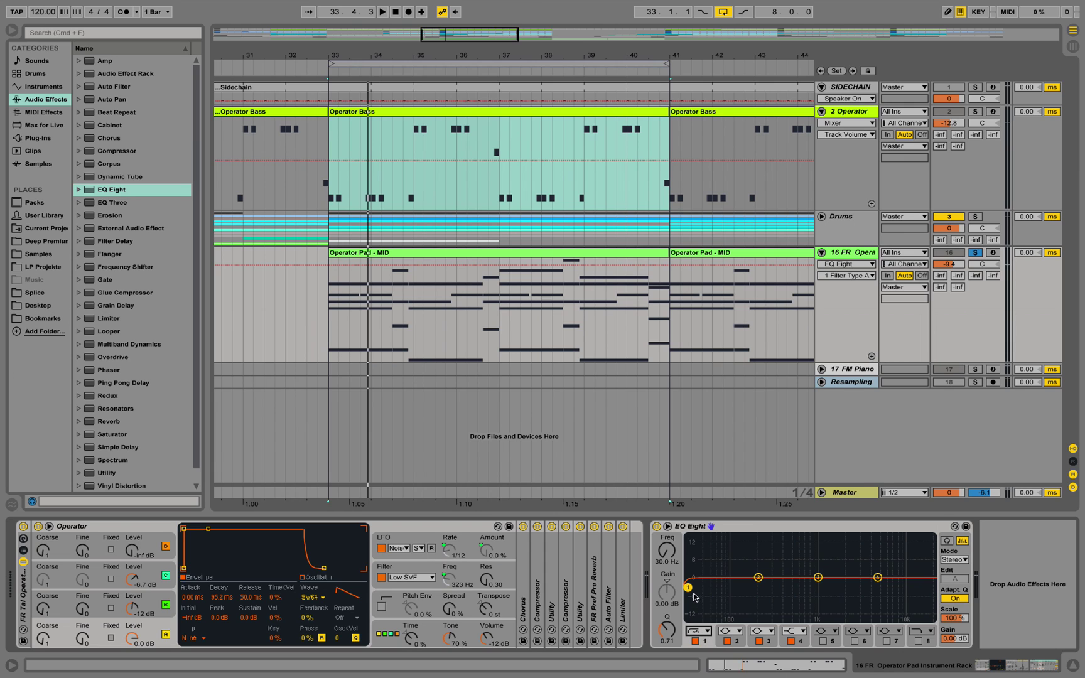
left_click_drag(688, 587, 737, 587)
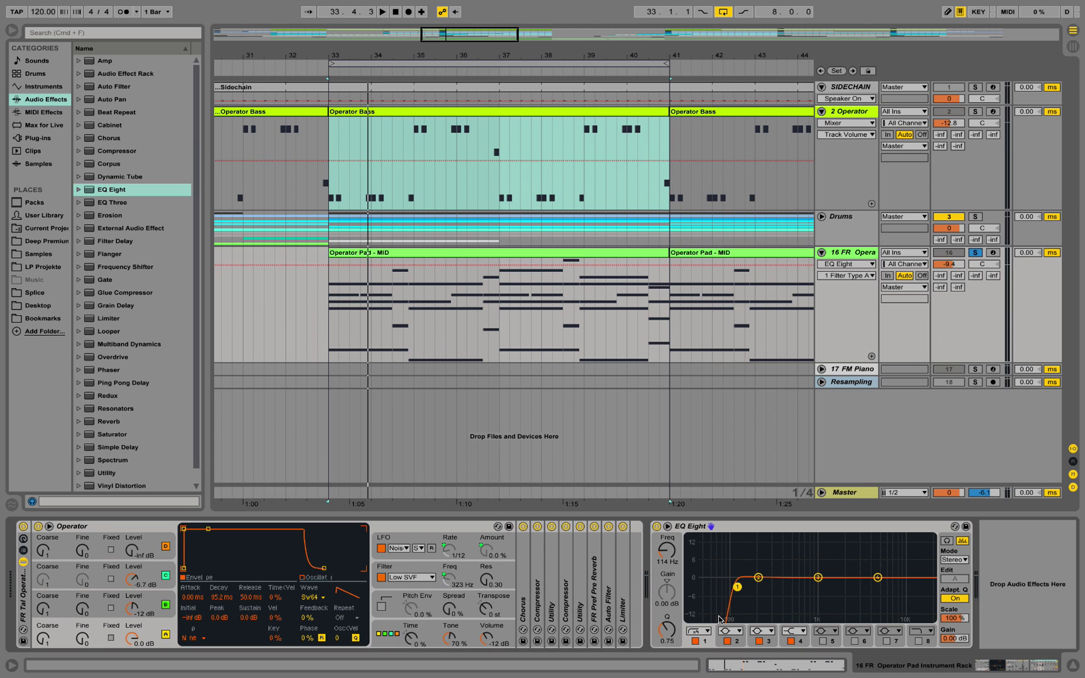
mouse_move(733, 589)
left_mouse_down()
mouse_move(891, 577)
mouse_move(732, 587)
left_mouse_up()
key("space")
mouse_move(734, 588)
left_mouse_down()
mouse_move(841, 571)
mouse_move(760, 568)
mouse_move(738, 590)
left_mouse_up()
key("space")
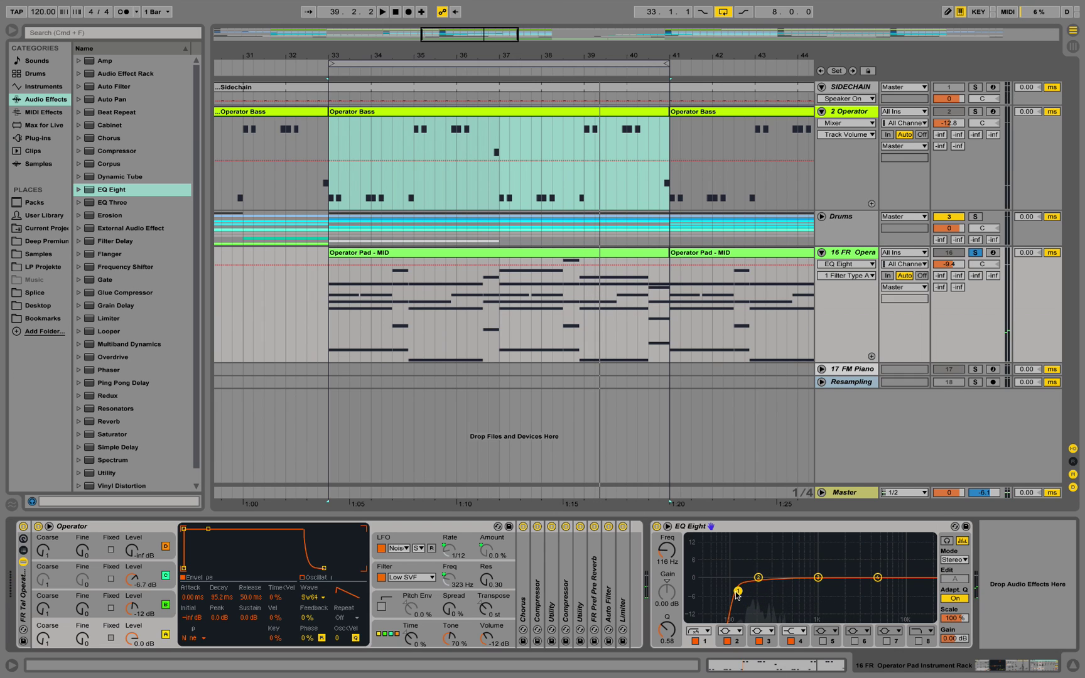
Reselect a low-cut type for band 1 and raise its cutoff through 139 Hz to 232 Hz while playing
left_click(706, 631)
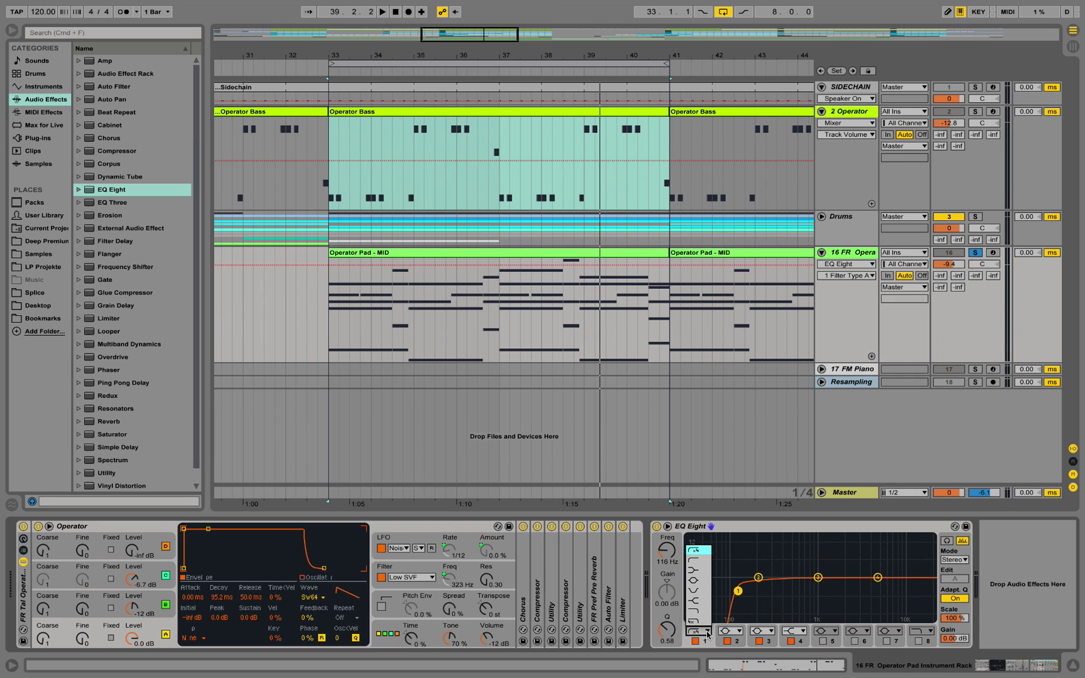
left_click(704, 560)
left_click_drag(738, 595, 745, 591)
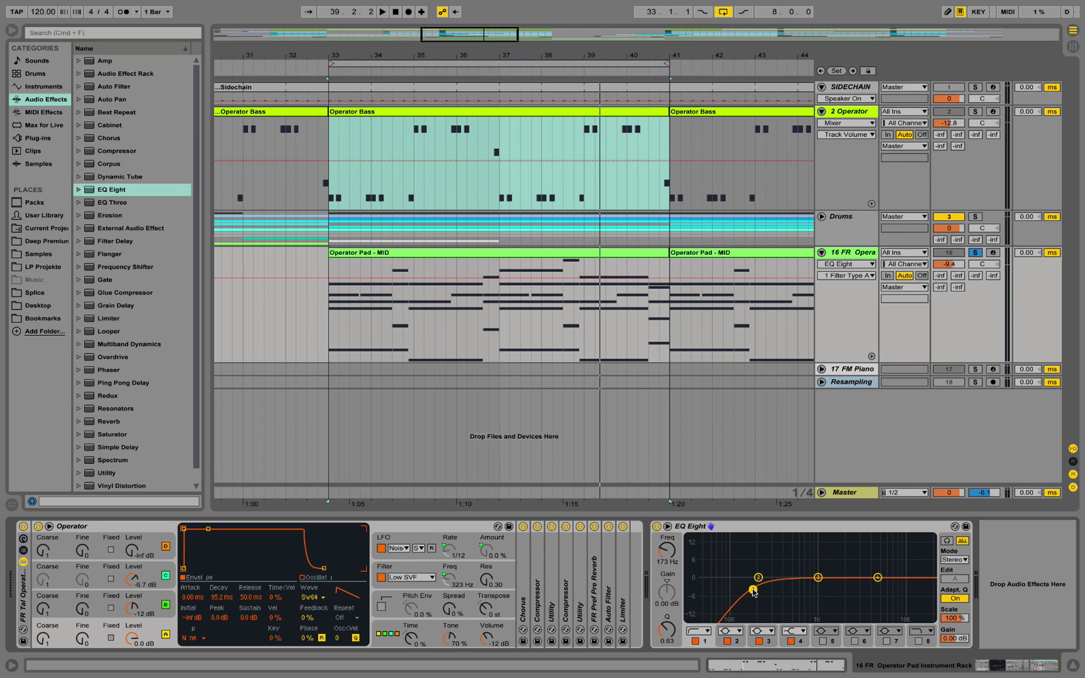
key("space")
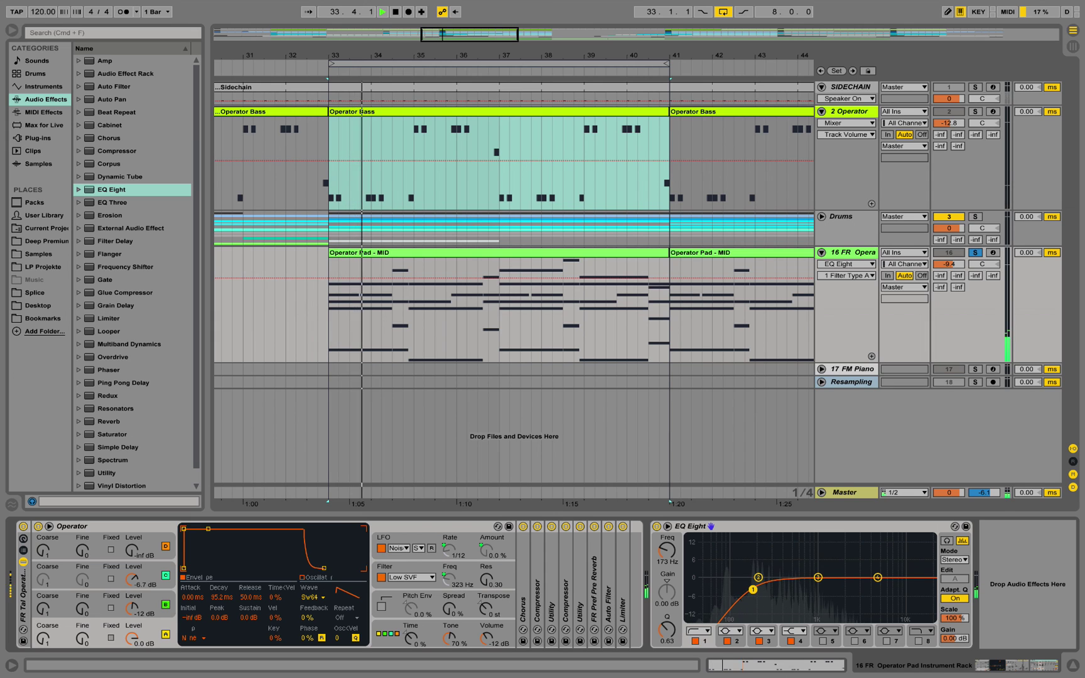
key("space")
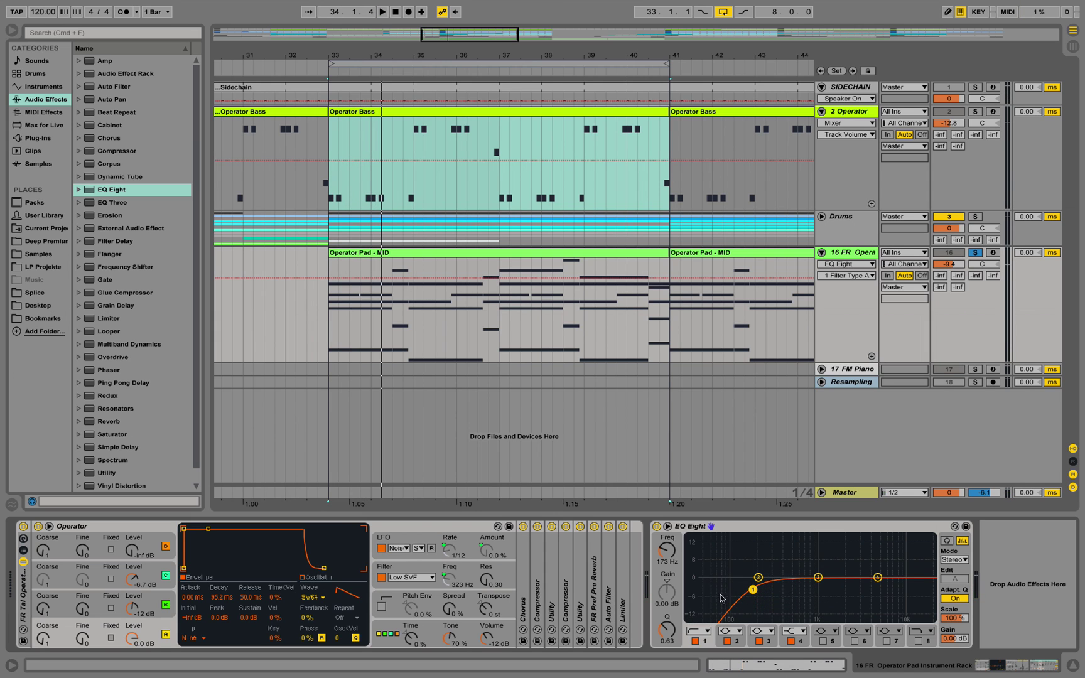
key("space")
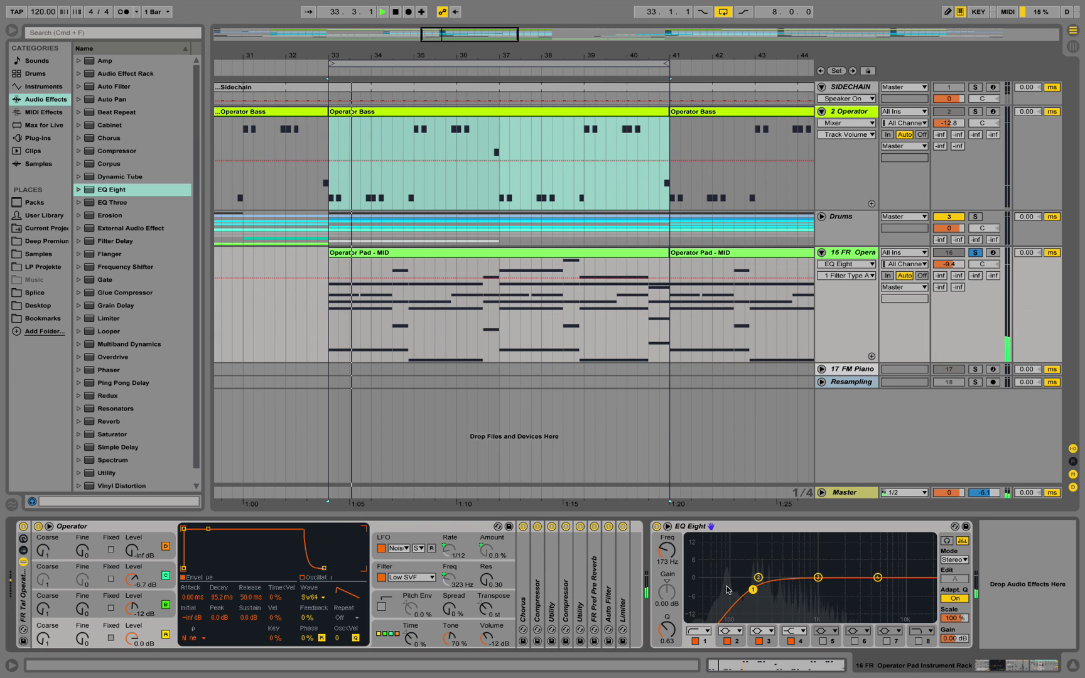
left_click_drag(753, 593, 764, 590)
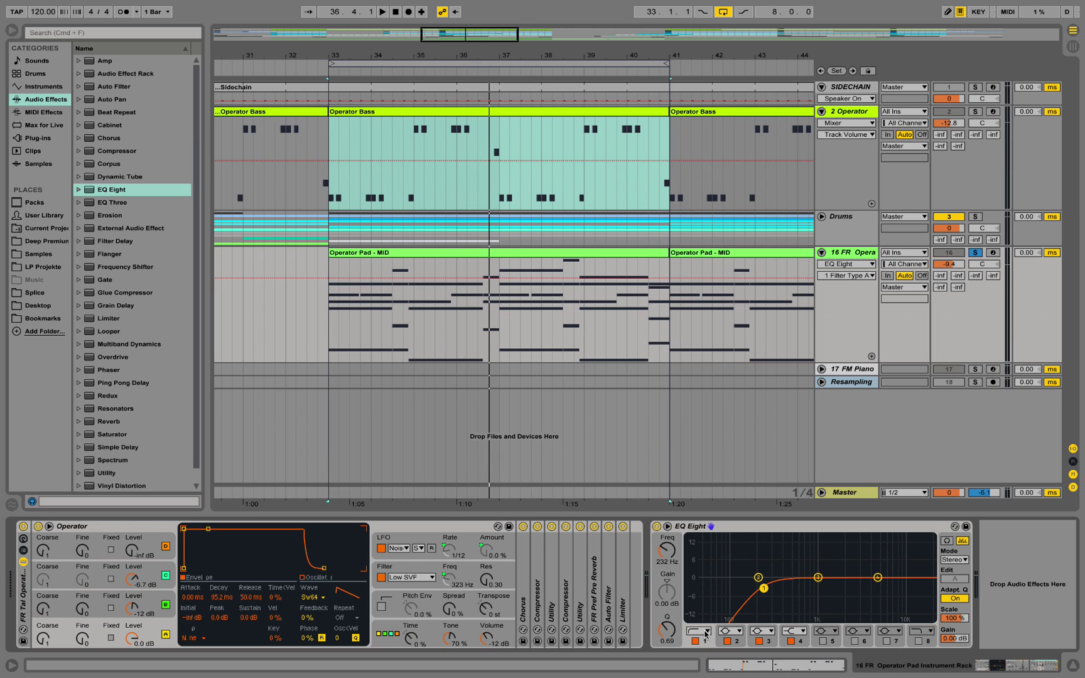
Switch band 1 to a low shelf and pull it down to -9.30 dB at 329 Hz
left_click(705, 632)
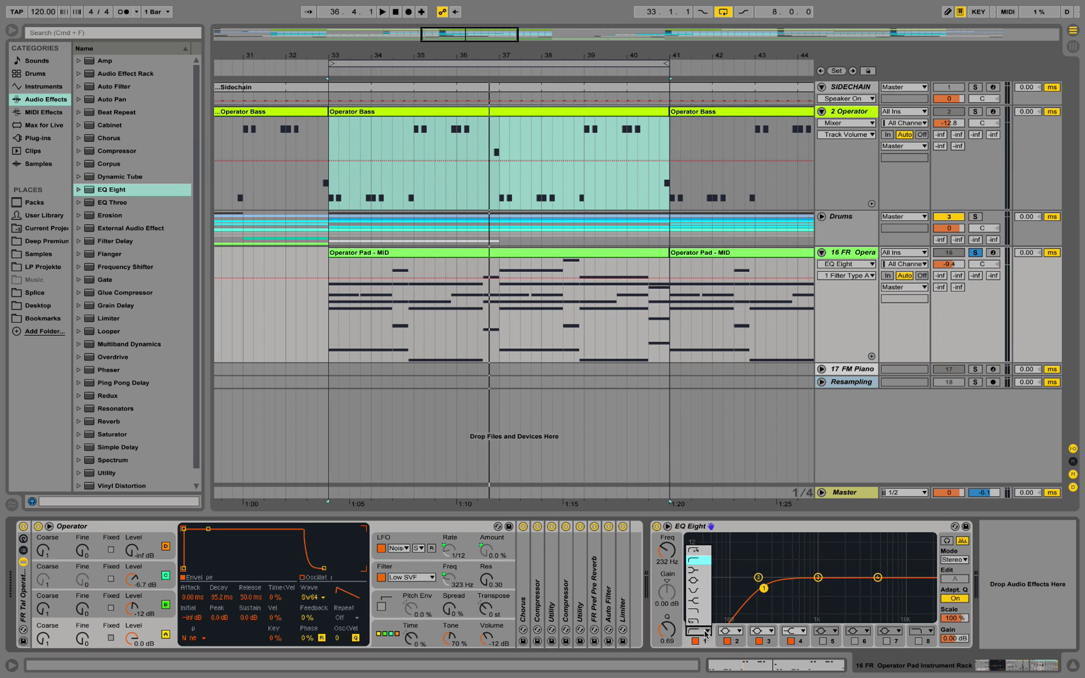
left_click(698, 559)
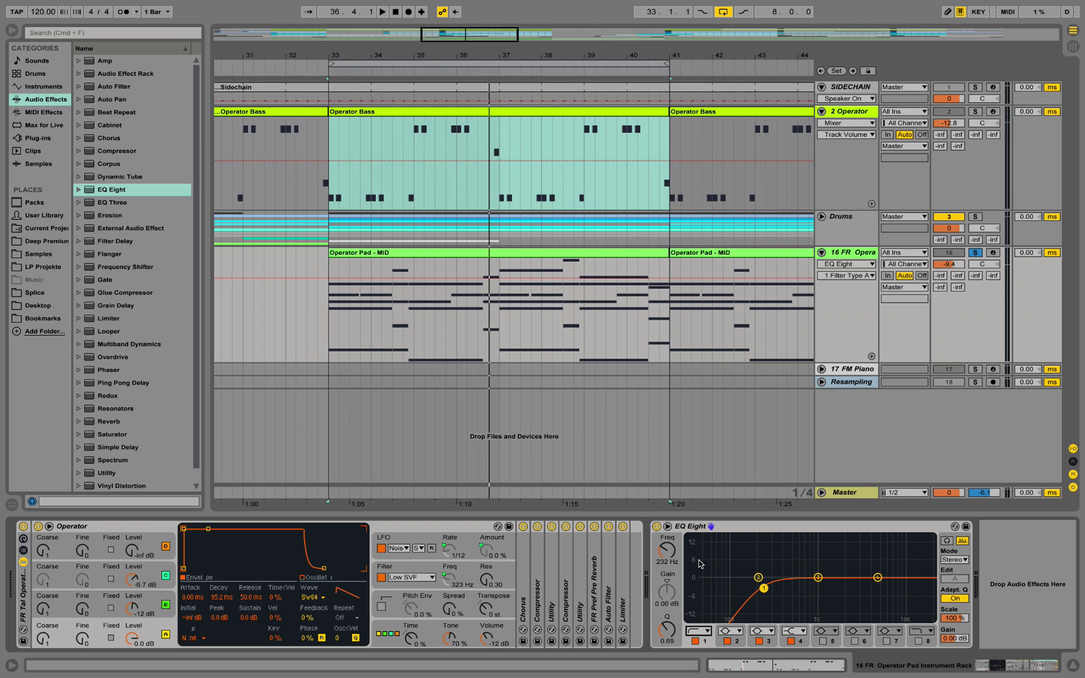
left_click(703, 632)
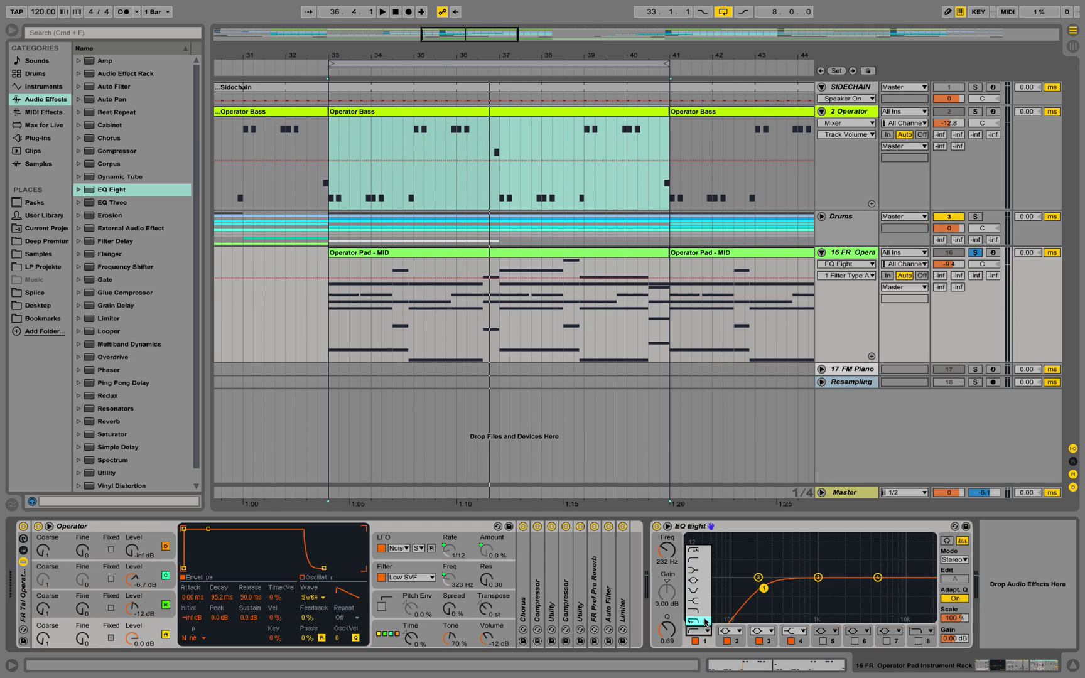
left_click(707, 573)
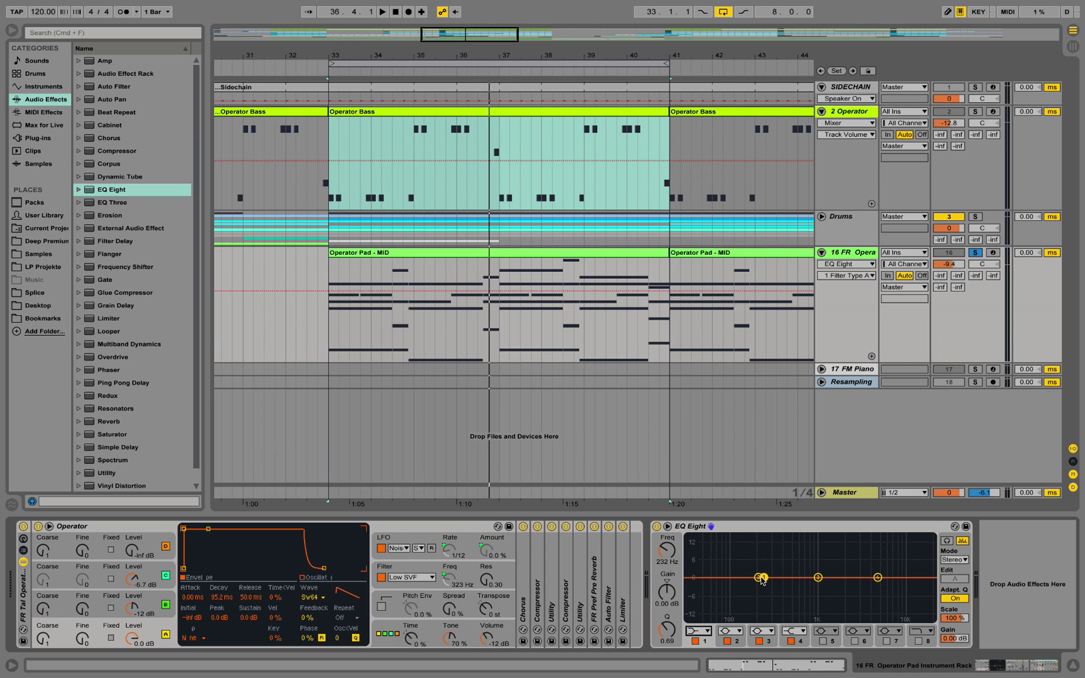
left_click_drag(769, 573, 776, 602)
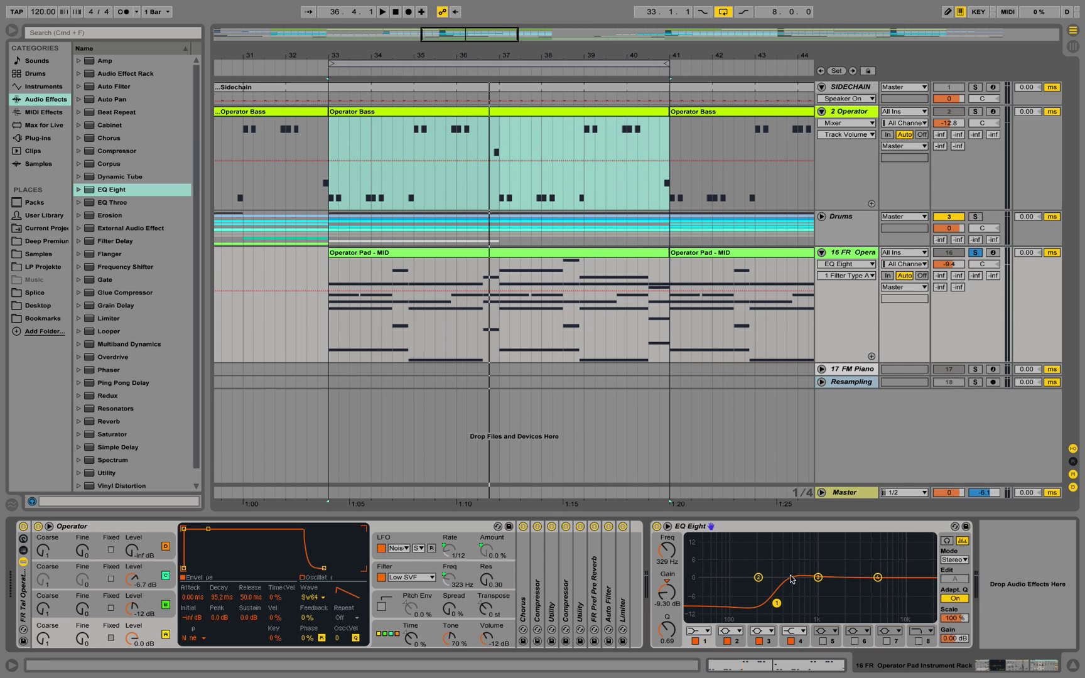
Make band 1 a bell, boost it about 8 dB, widen its Q and sweep it upward
left_click(708, 632)
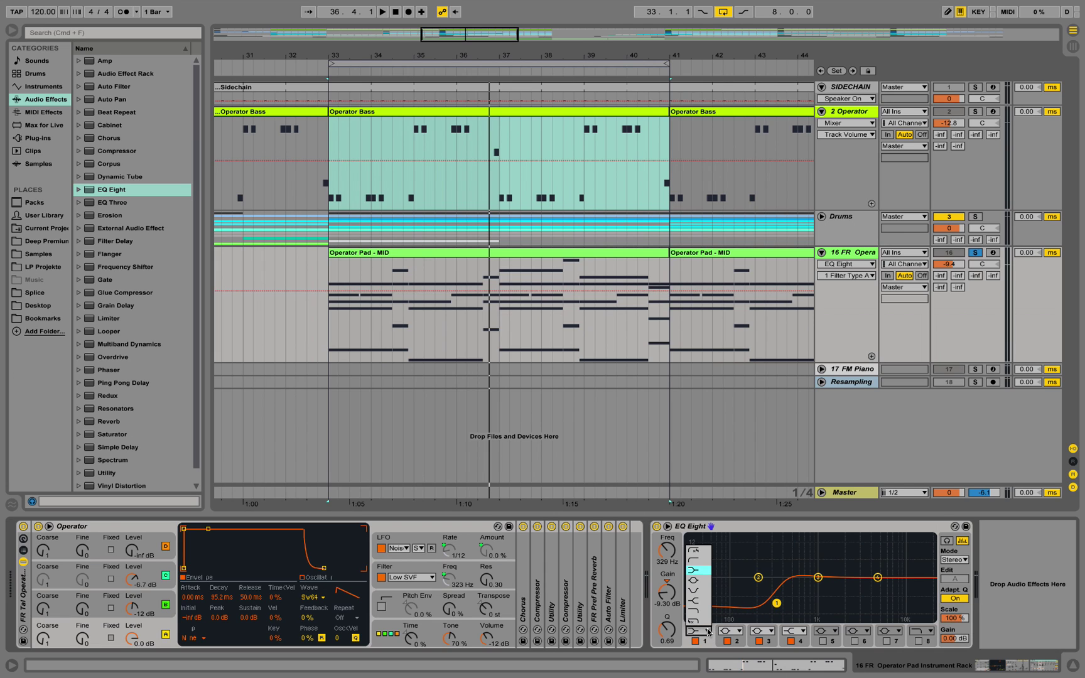
left_click(706, 585)
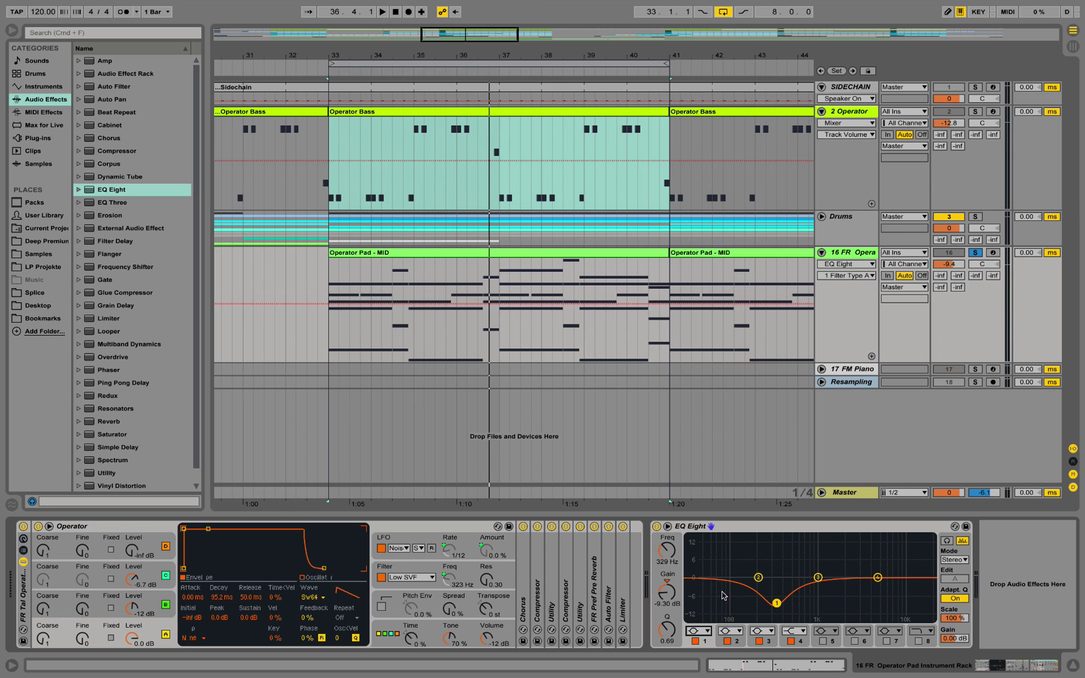
left_click_drag(776, 603, 754, 551)
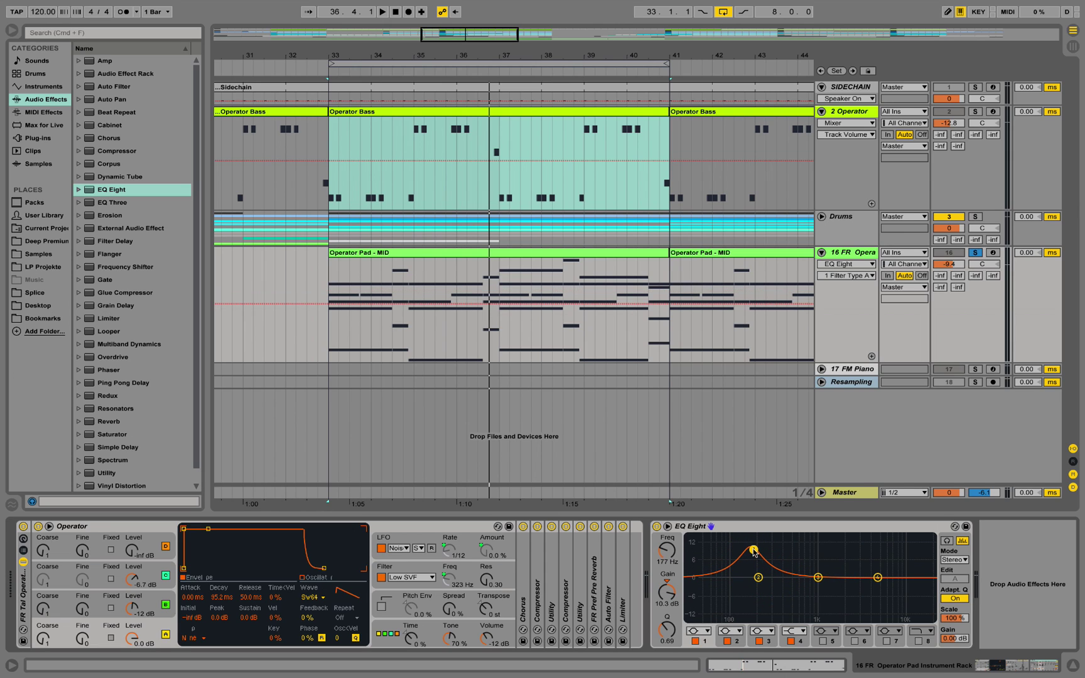
left_click_drag(669, 643, 667, 599)
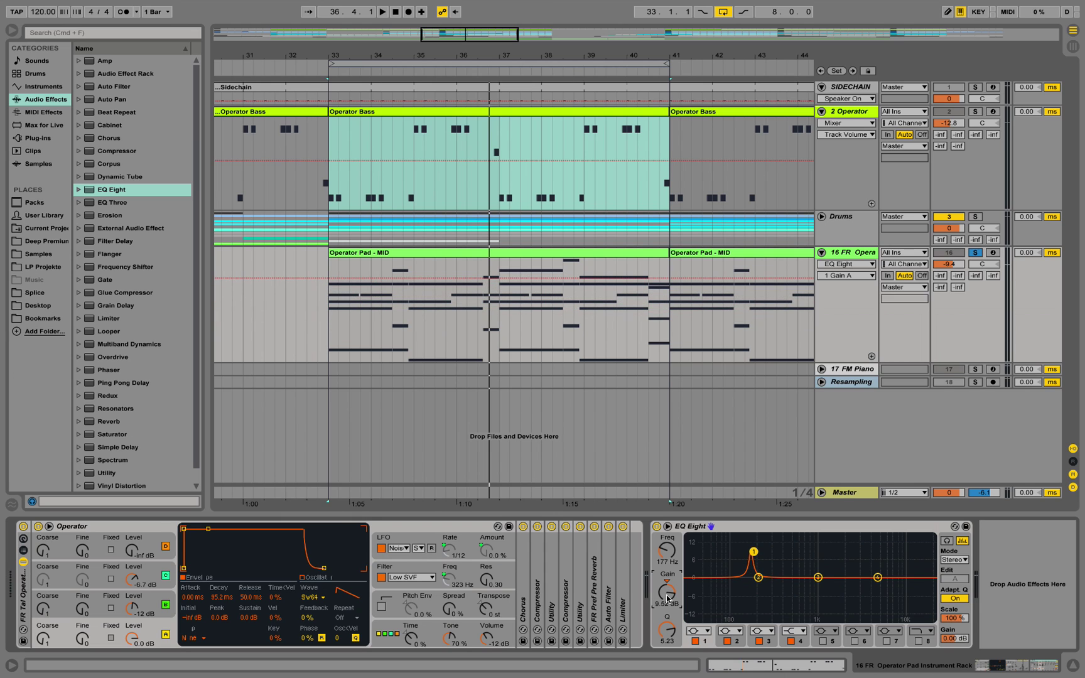
mouse_move(661, 550)
left_mouse_down()
mouse_move(661, 532)
mouse_move(661, 541)
left_mouse_up()
Bring the bell back down through 180 Hz and 123 Hz, settling at 150 Hz with 9.79 dB boost
left_click_drag(852, 558, 748, 565)
scroll(748, 564, "down", 5)
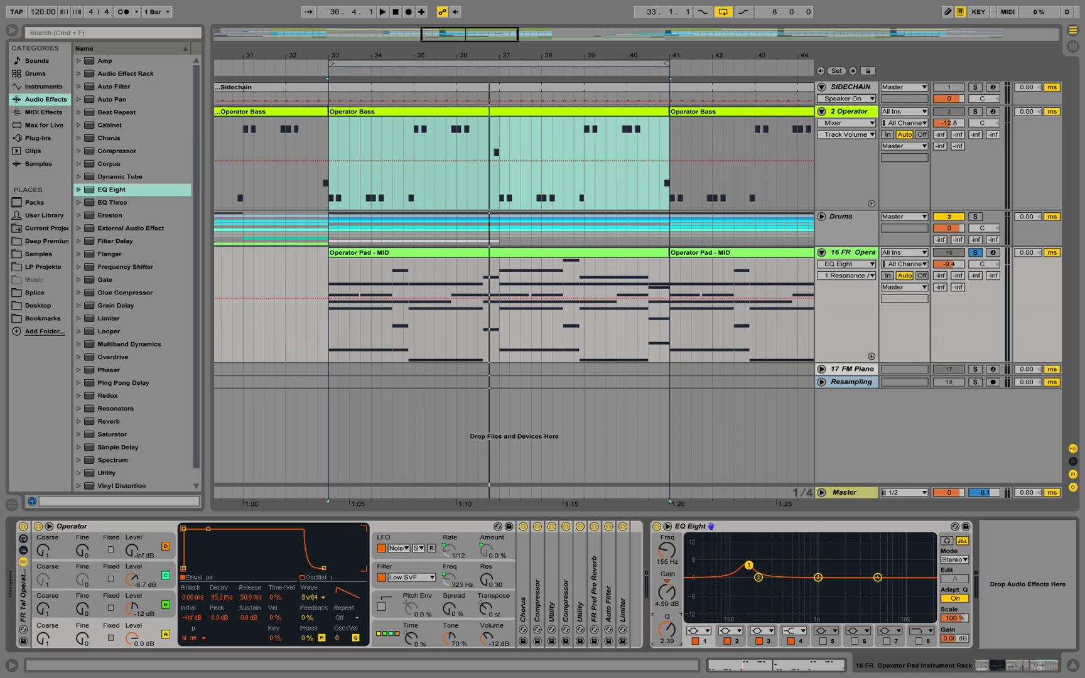
scroll(748, 564, "down", 3)
mouse_move(749, 565)
left_mouse_down()
mouse_move(722, 548)
mouse_move(739, 550)
mouse_move(675, 548)
left_mouse_up()
scroll(739, 559, "down", 2)
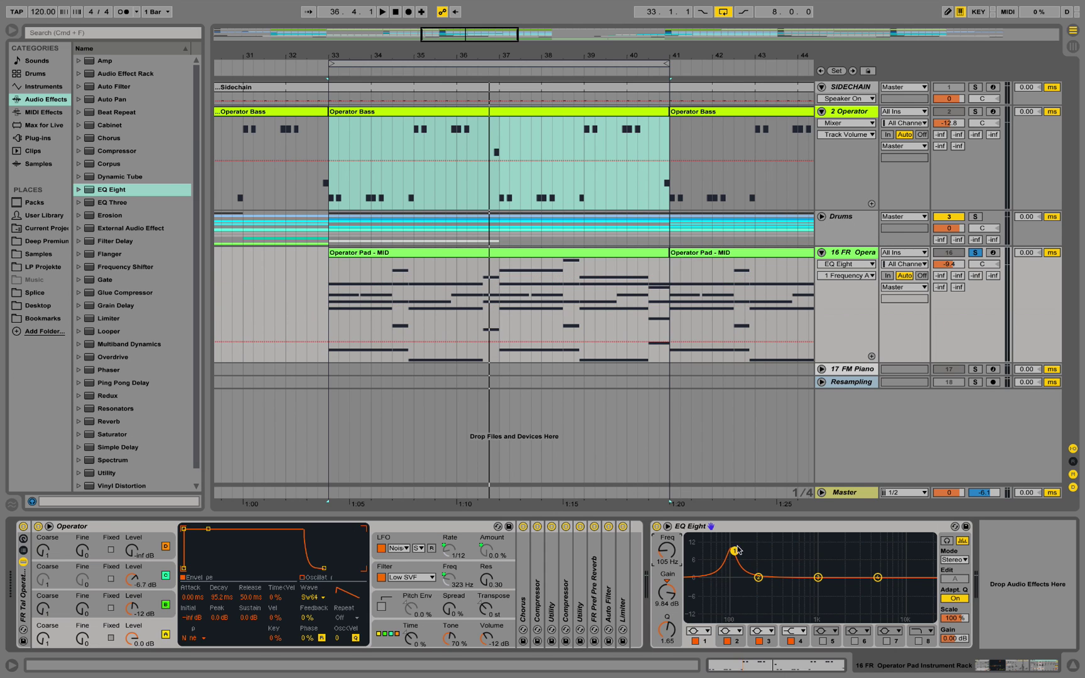
left_click_drag(741, 551, 747, 551)
Widen band 1's bell to Q 0.89, and try the curve Scale at 50% before restoring it to 100%
left_click_drag(681, 631, 682, 647)
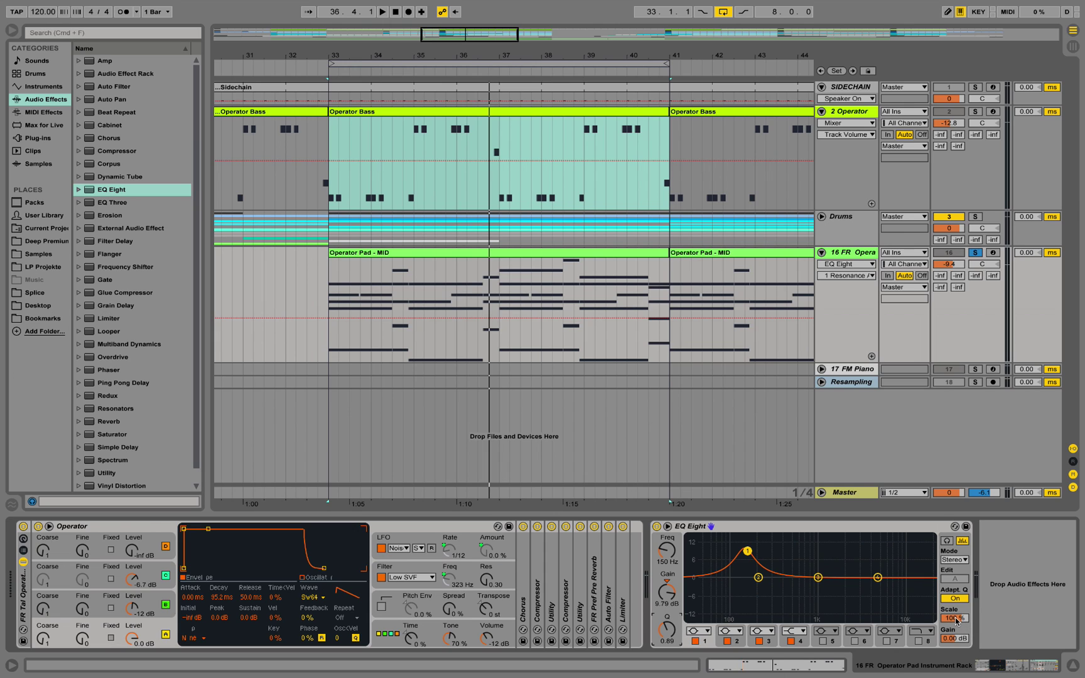
left_click_drag(957, 620, 956, 646)
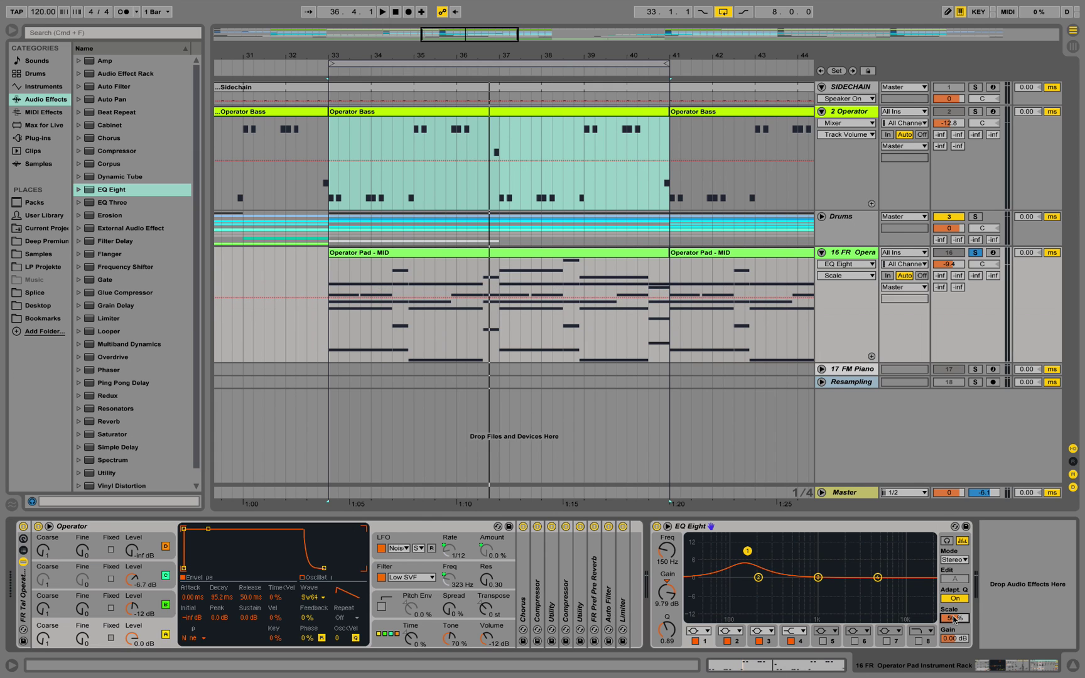
type("100")
key("Return")
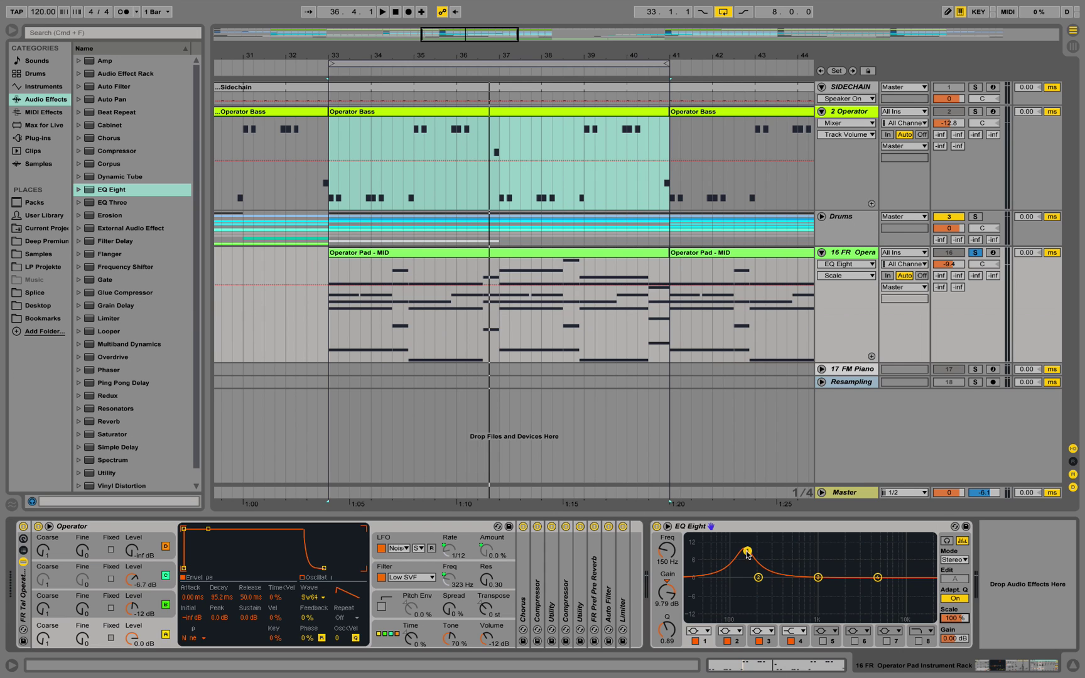
Audition band 1 during playback while moving its bell to a +8.8 dB boost at 474 Hz
left_click(950, 541)
key("space")
left_click_drag(754, 558, 793, 552)
key("space")
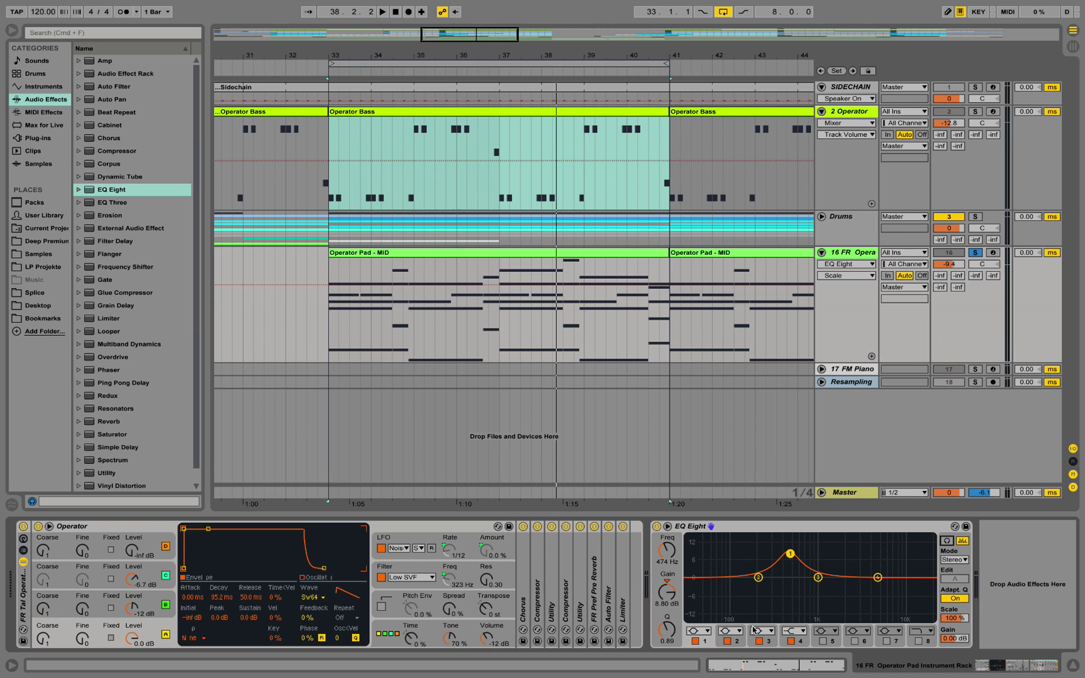
Turn band 1 into a high-pass low cut at about 255 Hz
left_click(704, 632)
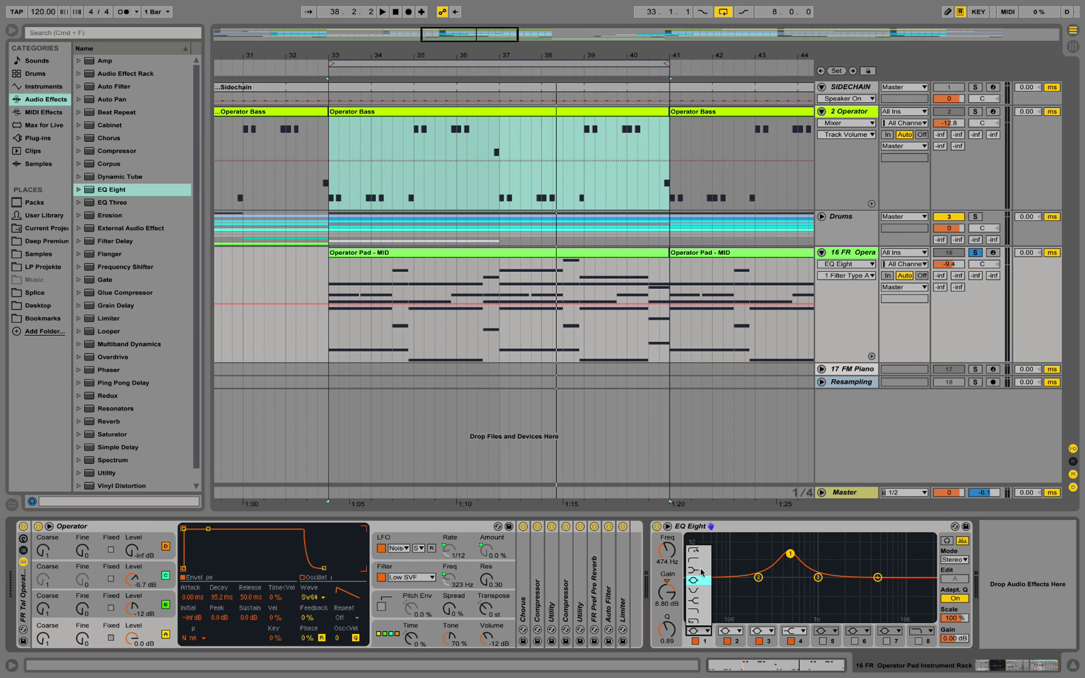
left_click(698, 561)
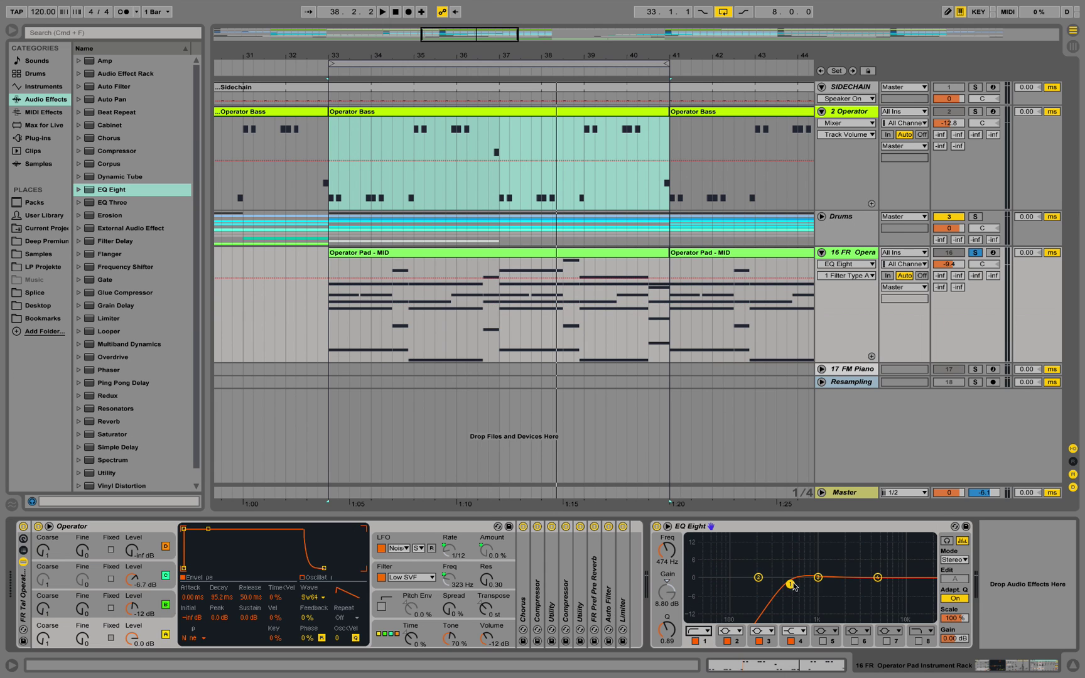
left_click_drag(790, 585, 778, 589)
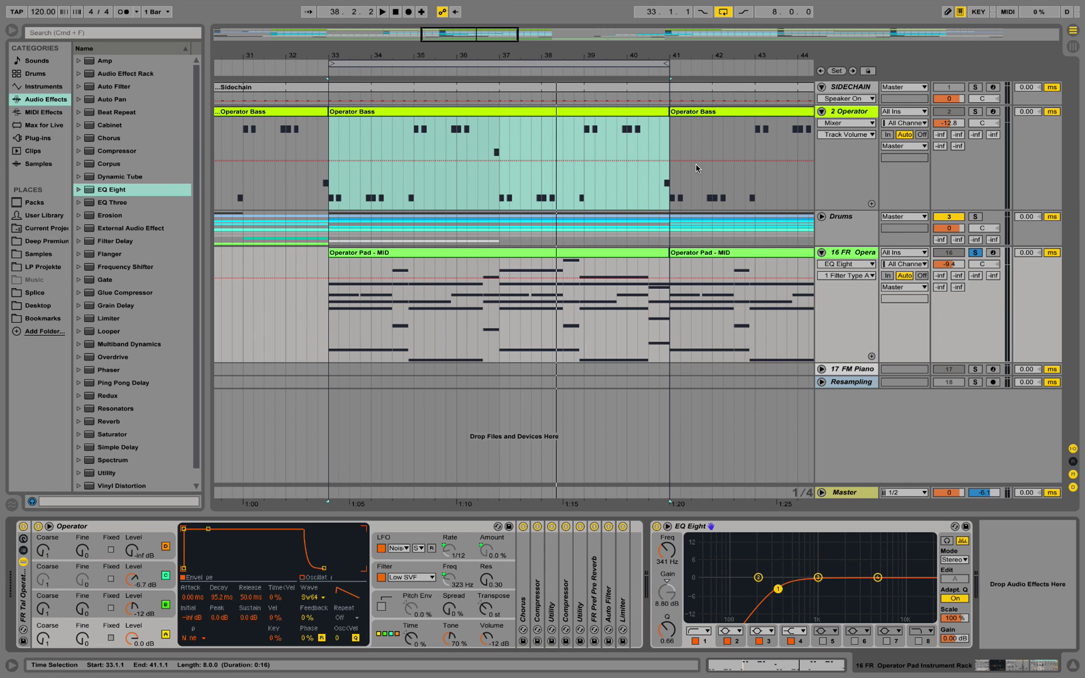
Unsolo the pad track and raise the EQ output gain to 2.81 dB while listening in the mix
left_click(975, 252)
key("space")
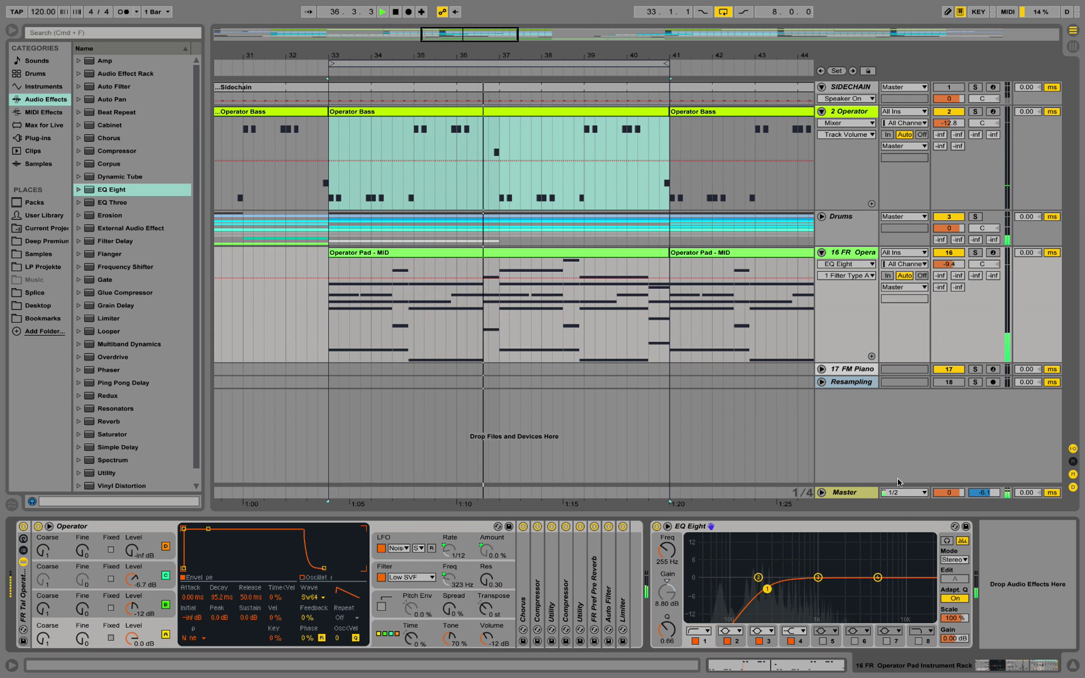
left_click_drag(954, 637, 954, 628)
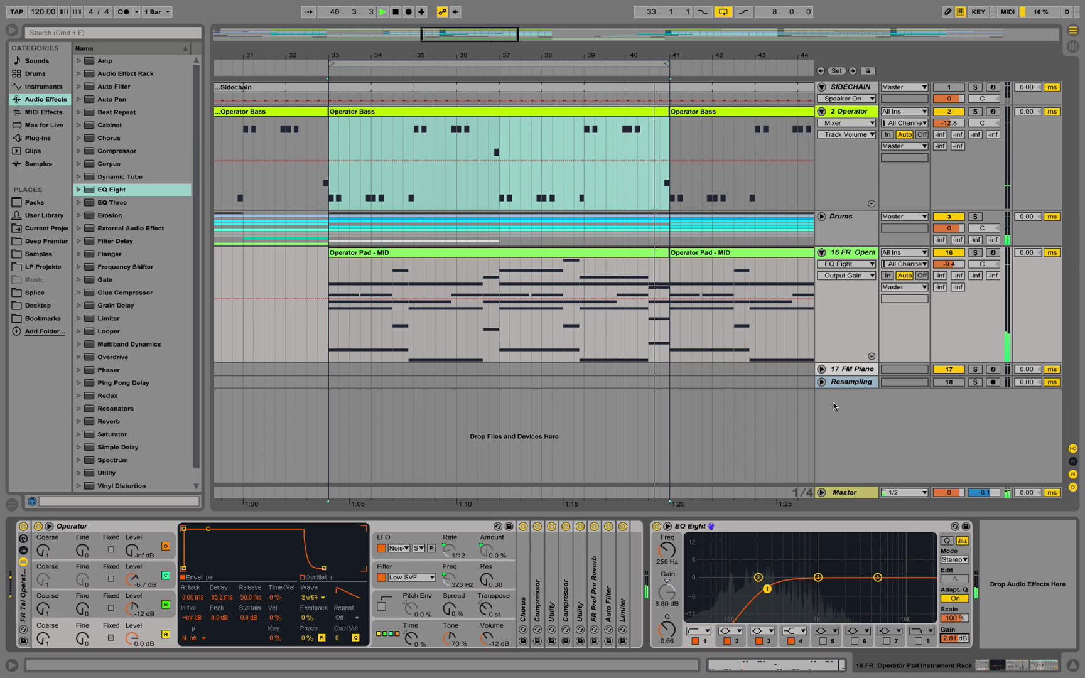
key("space")
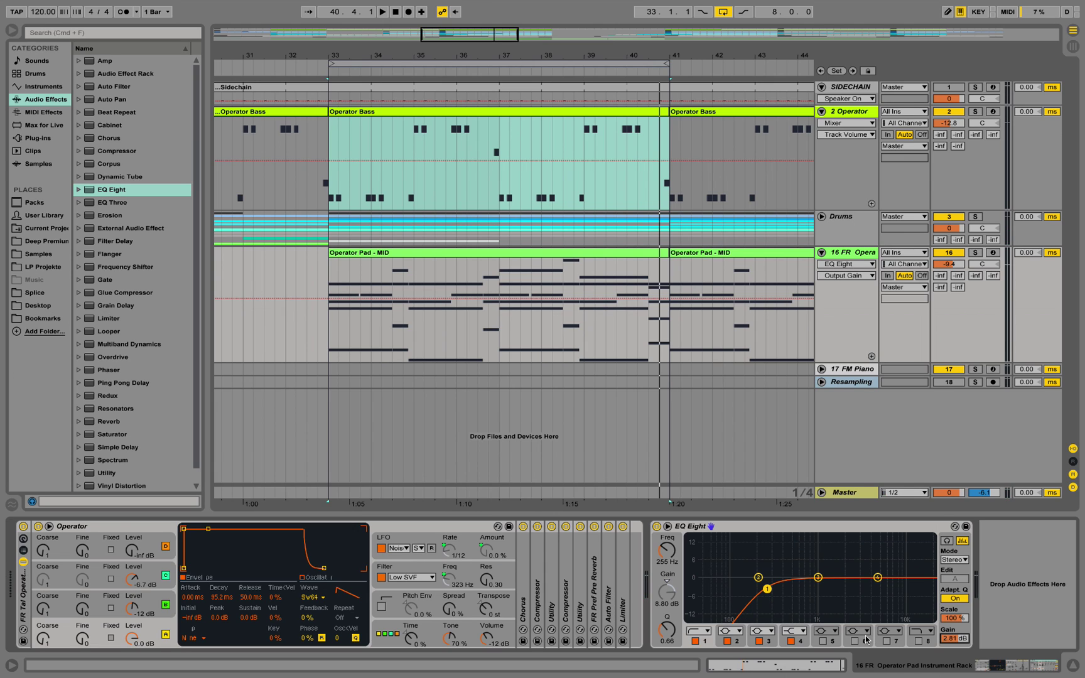
Enable band 5 and try it as a notch at 1.70 kHz, then as a shelf boosting about 9 dB near 1.32 kHz
left_click(823, 641)
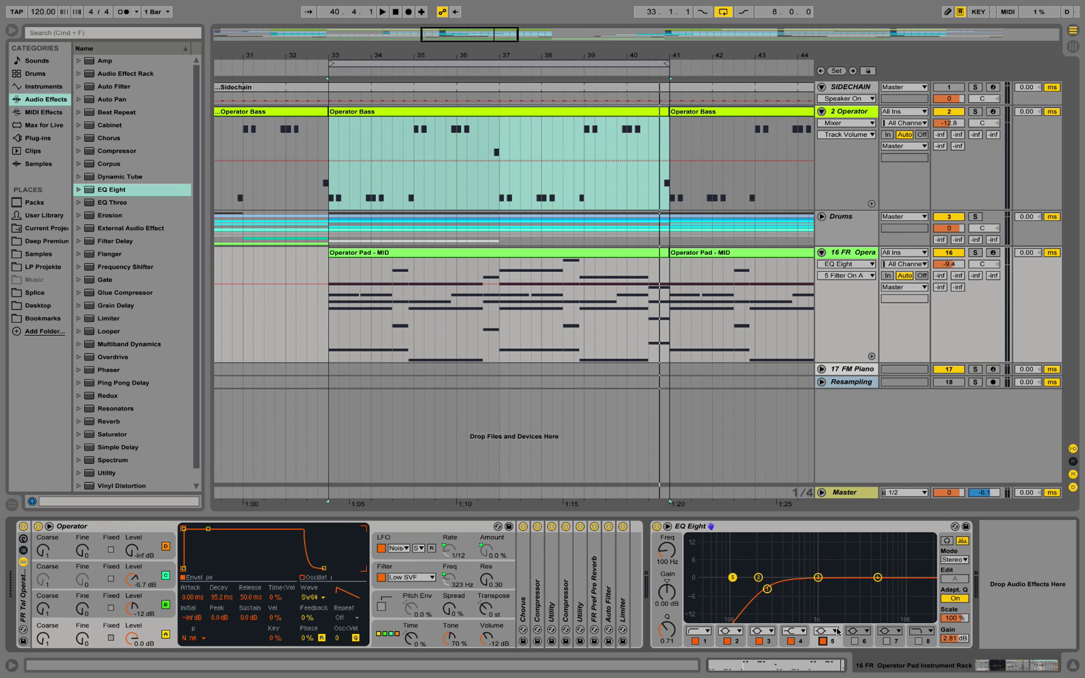
left_click(836, 631)
left_click(829, 590)
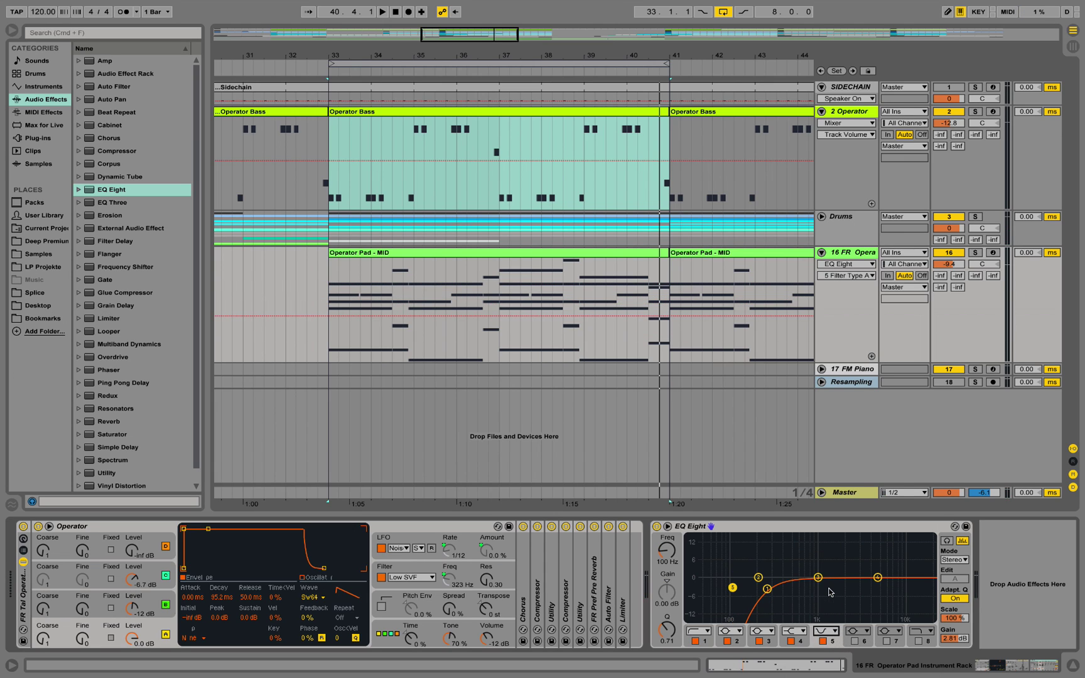
left_click_drag(732, 589, 850, 569)
left_click(822, 635)
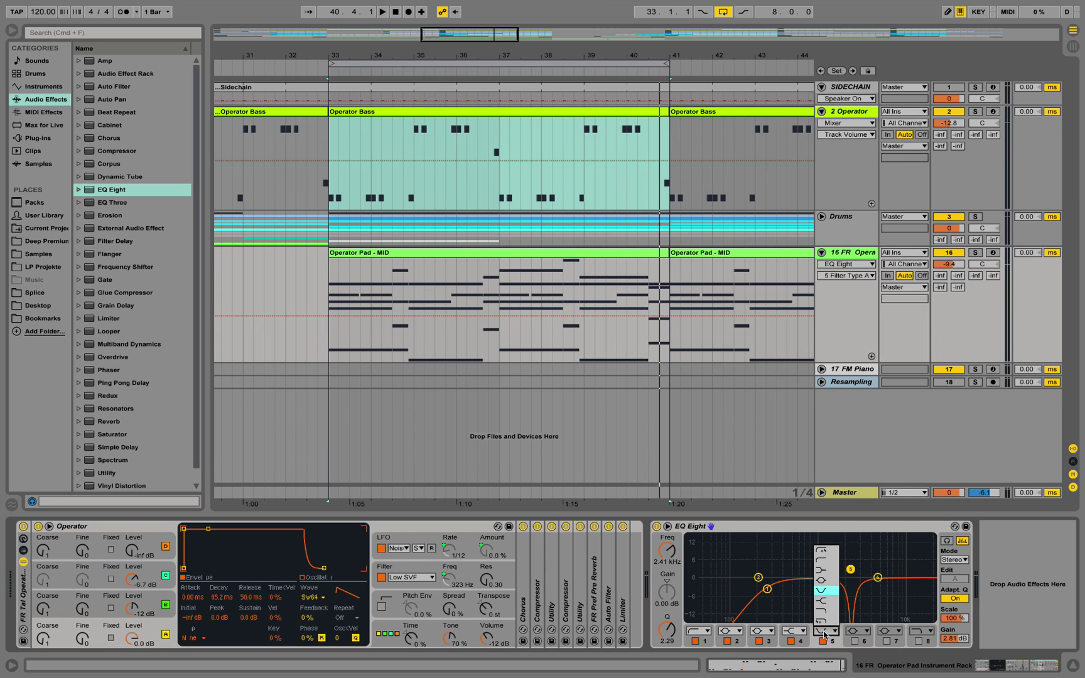
left_click(831, 606)
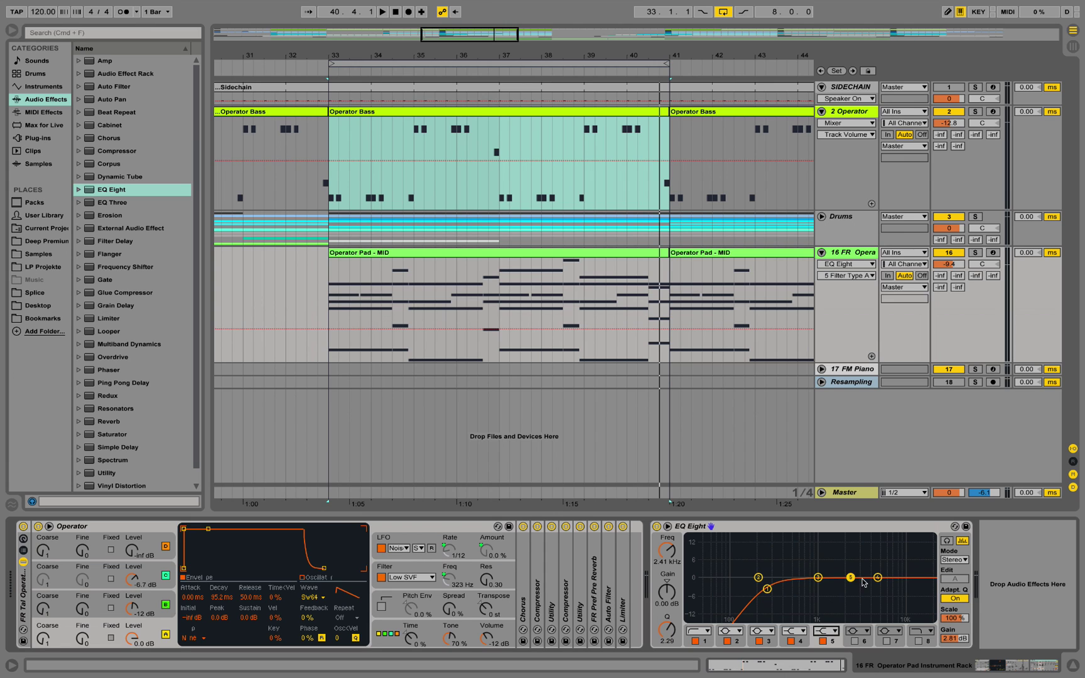
mouse_move(850, 577)
left_mouse_down()
mouse_move(832, 539)
mouse_move(835, 601)
mouse_move(839, 567)
mouse_move(854, 577)
left_mouse_up()
Make band 5 a steep 48 dB low-pass near 601 Hz and audition it with playback
left_click(826, 631)
left_click(829, 611)
left_click(832, 633)
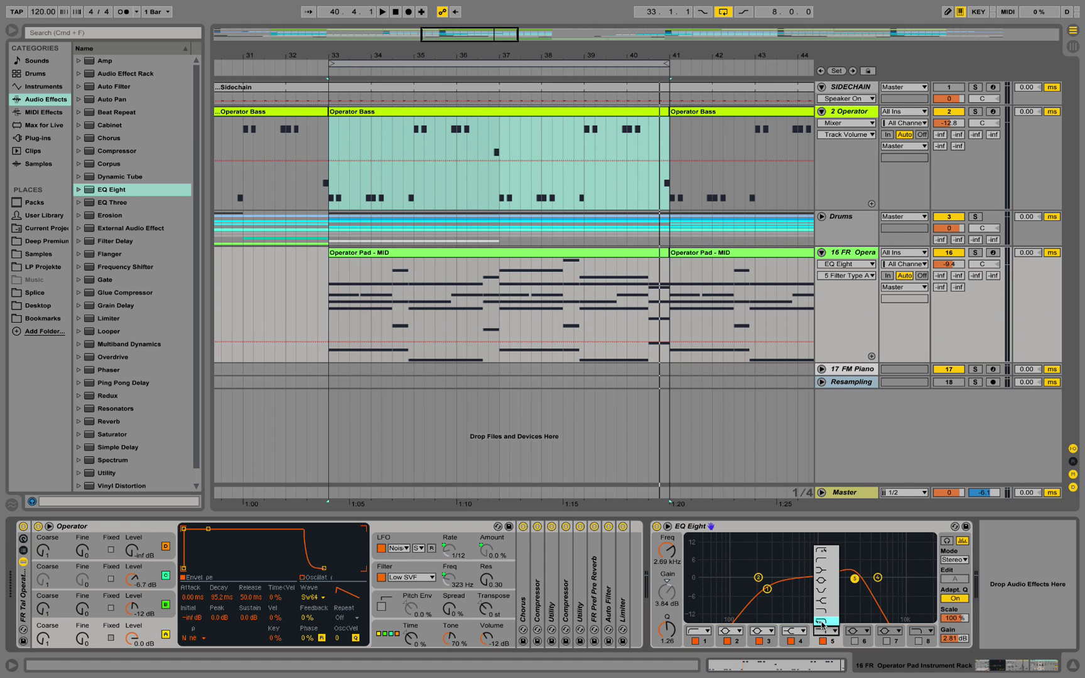
left_click(821, 622)
left_click_drag(854, 579, 799, 594)
key("space")
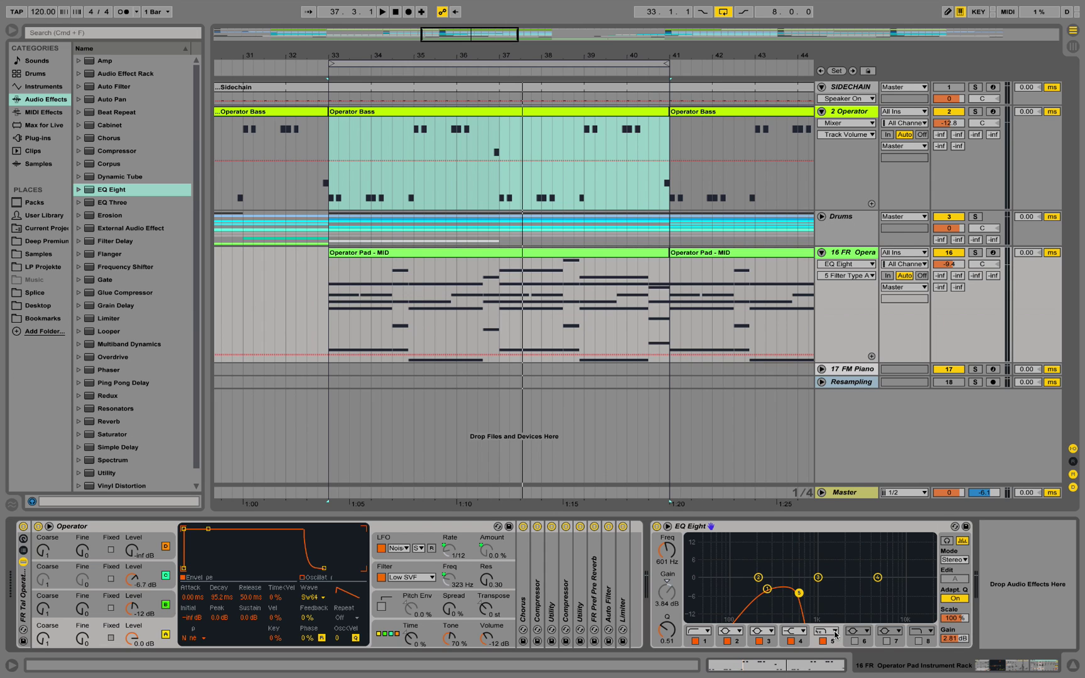
left_click(835, 632)
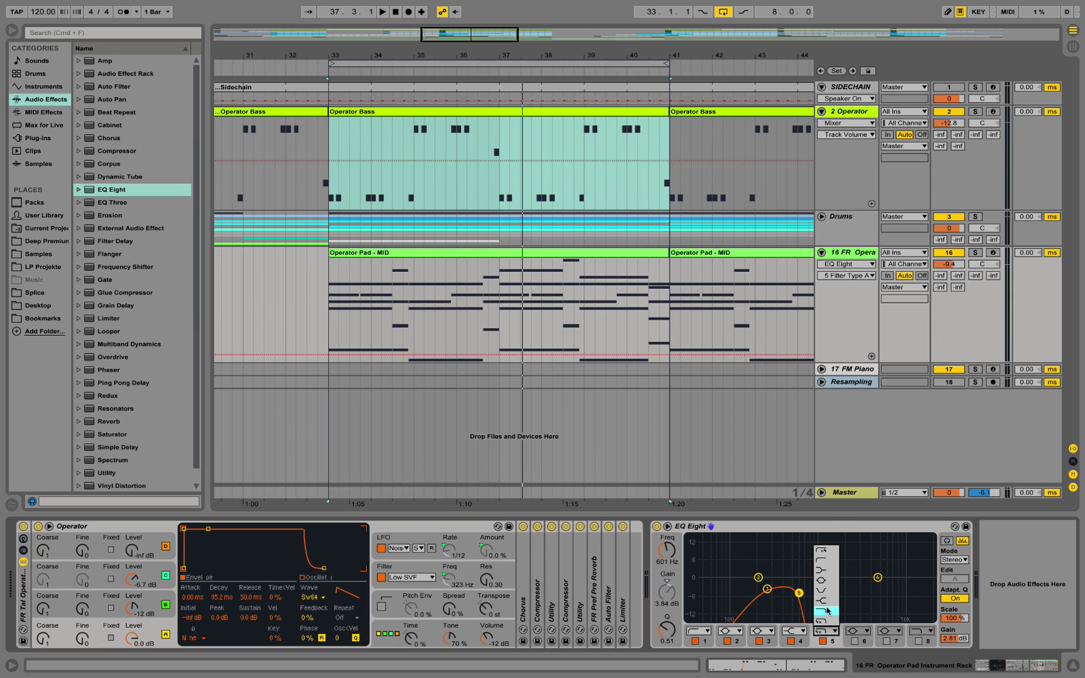
Switch EQ band 5 off and insert an Auto Filter after the EQ, sweeping its cutoff
left_click(822, 641)
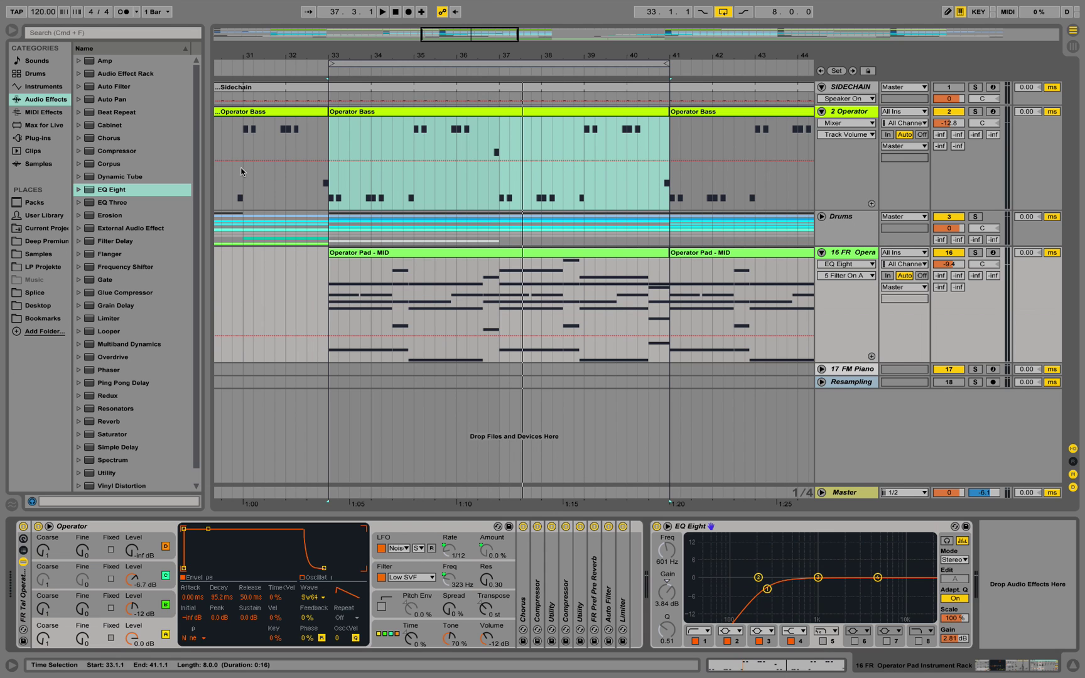
left_click_drag(113, 86, 984, 605)
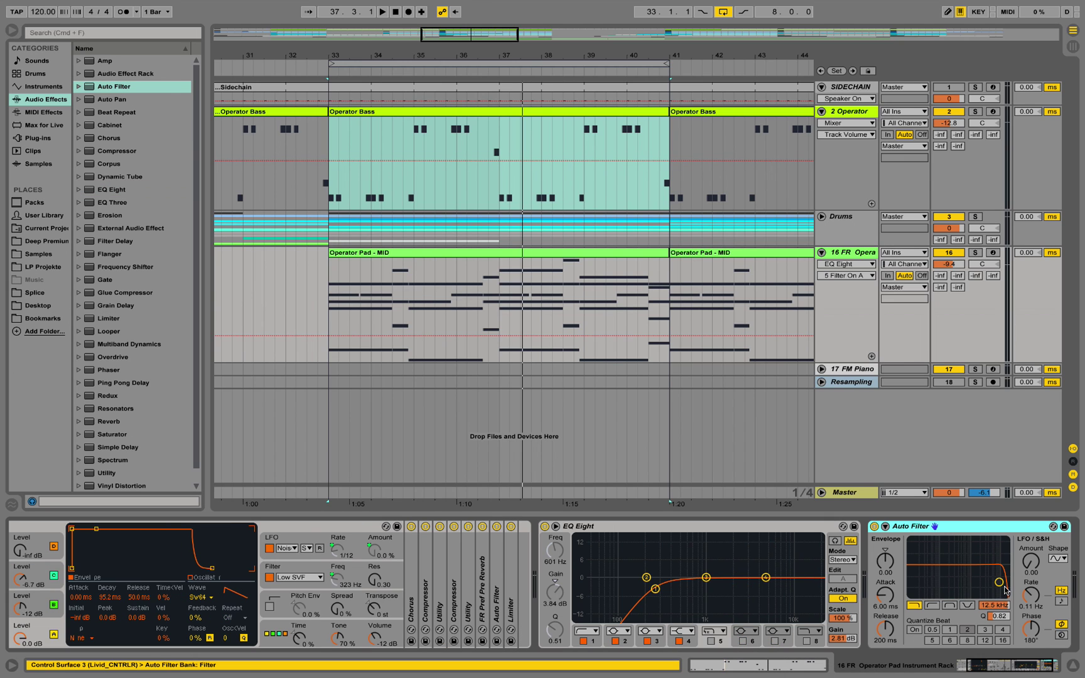
left_click_drag(998, 586, 954, 585)
Compare the Auto Filter's high-pass, band-pass and notch types, then turn the device off
left_click(932, 605)
left_click(949, 607)
left_click(968, 607)
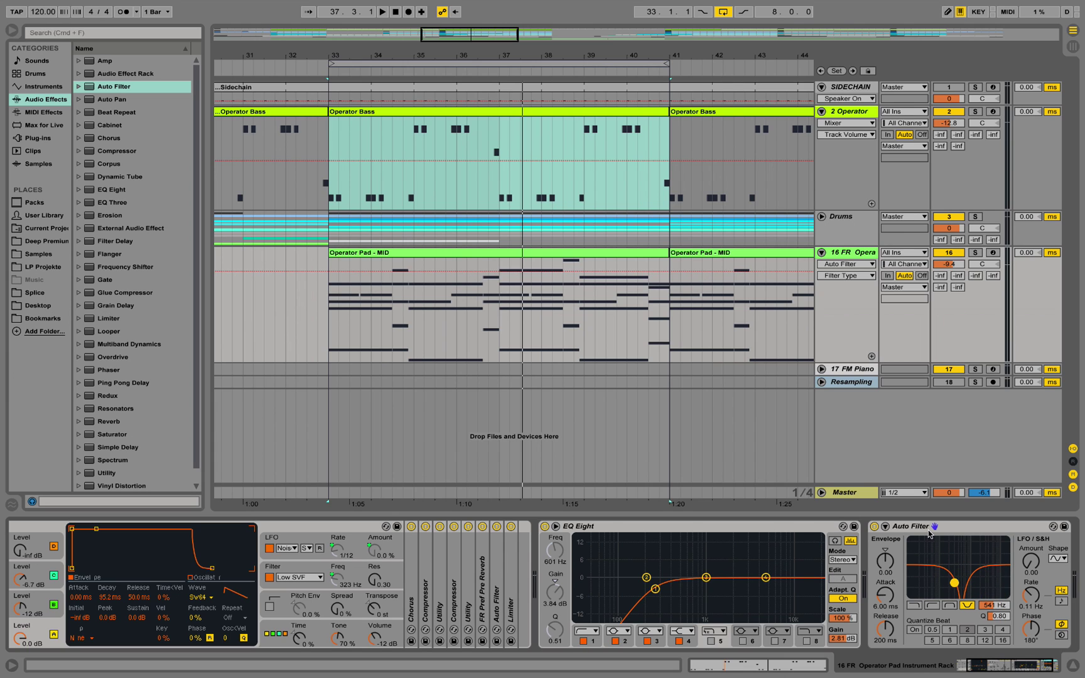
left_click(873, 526)
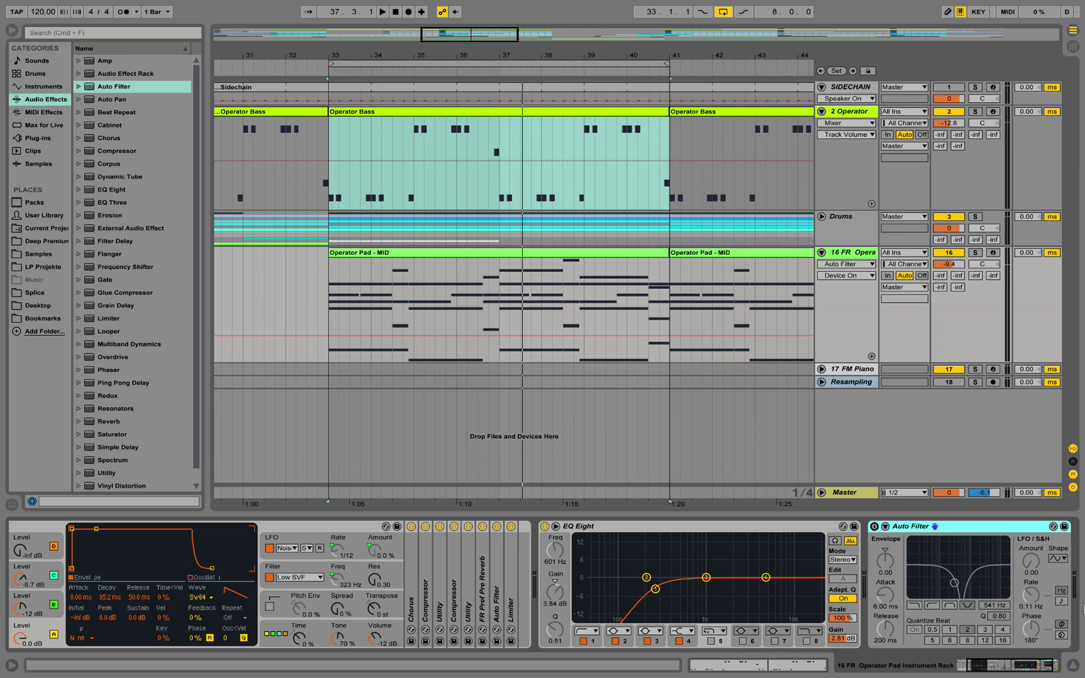
Delete the selected Auto Filter, leaving EQ Eight last in the pad's chain
key("Delete")
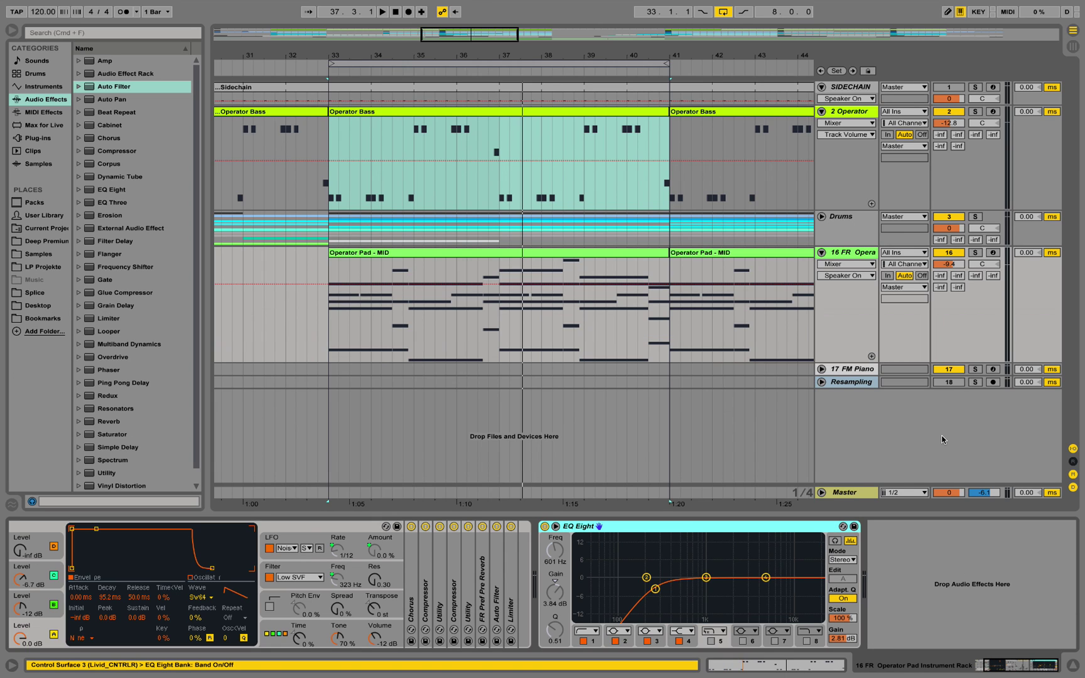